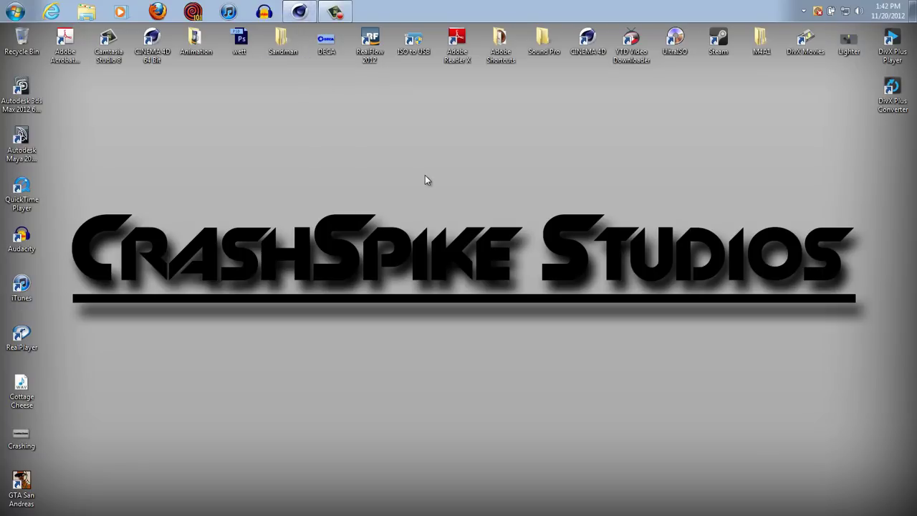
Step: Bring Cinema 4D's empty Untitled 1 scene to the front, glancing at the Floor object list without adding anything
click(299, 11)
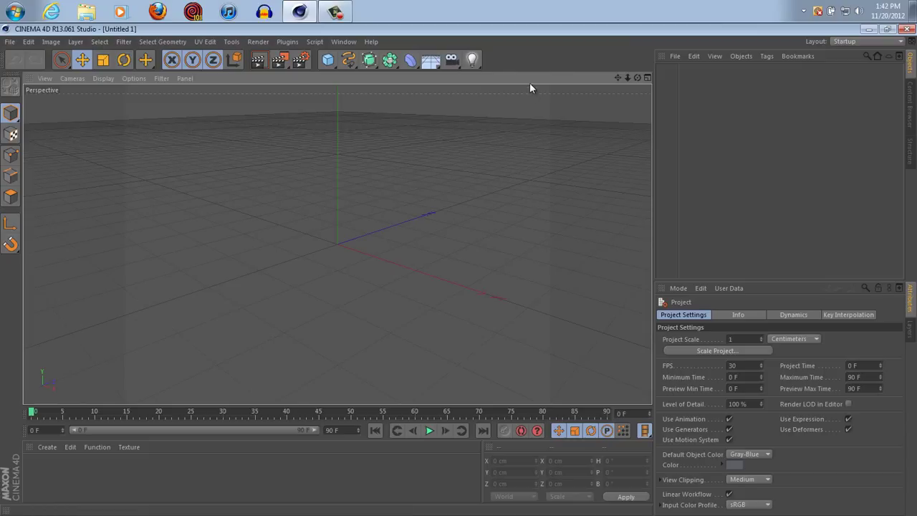
click(430, 60)
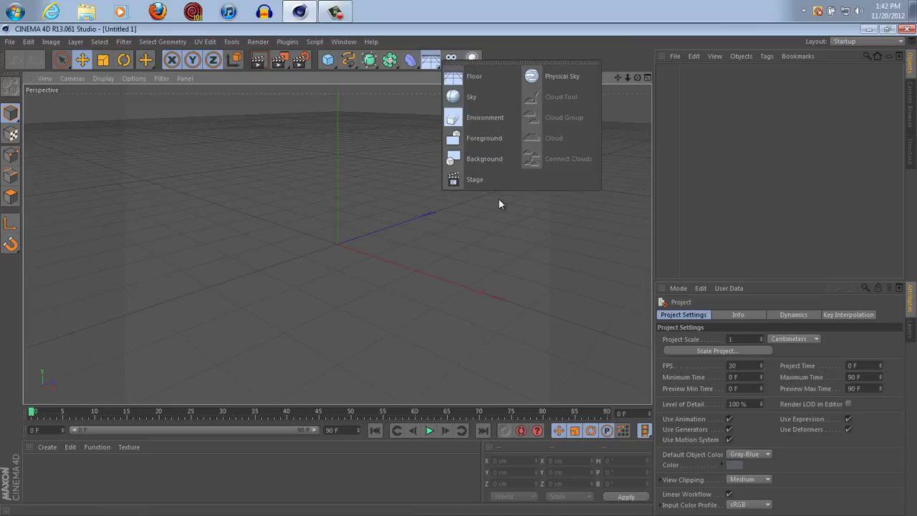
click(535, 54)
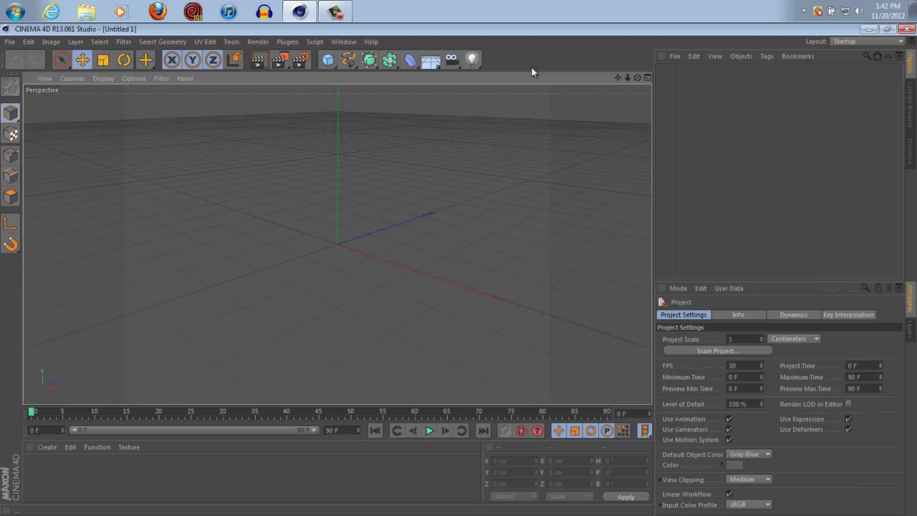
Step: Open Grenade.c4d, select its Stage object, and play the animation through frame 120
click(10, 41)
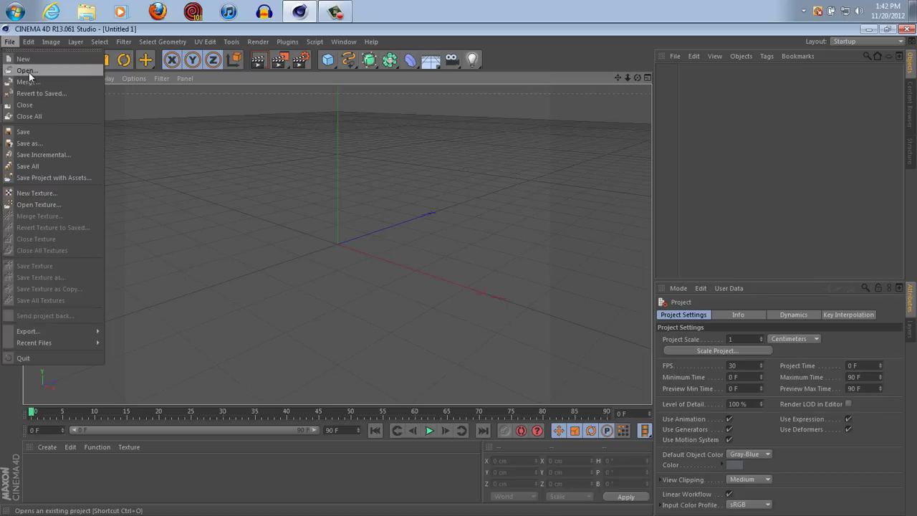
click(29, 74)
click(125, 129)
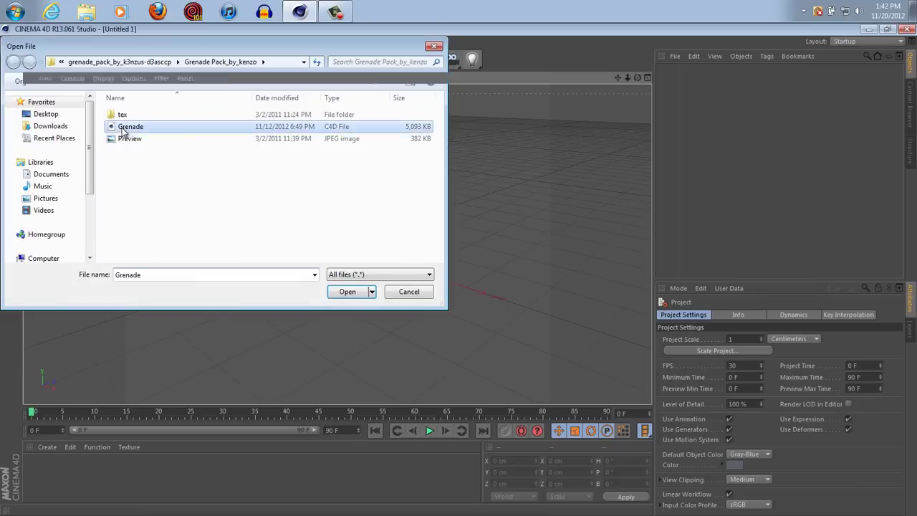
double_click(123, 131)
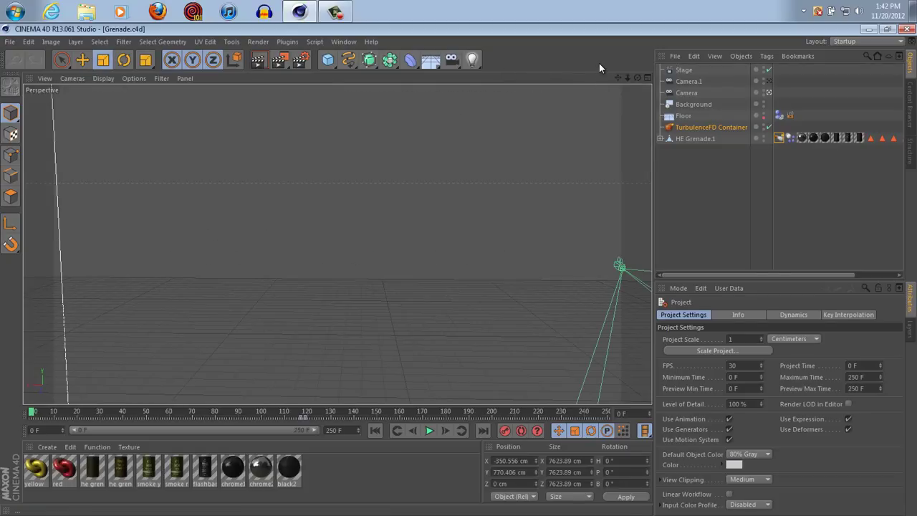
click(685, 71)
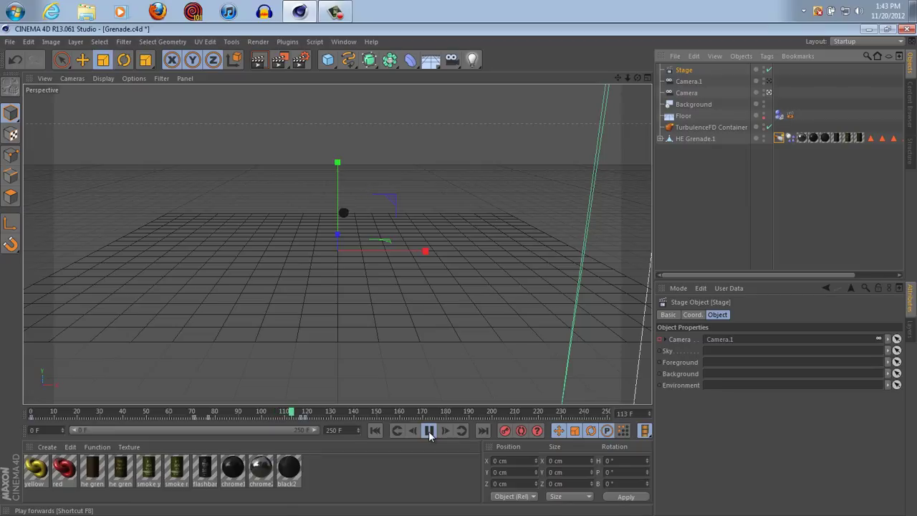
click(428, 432)
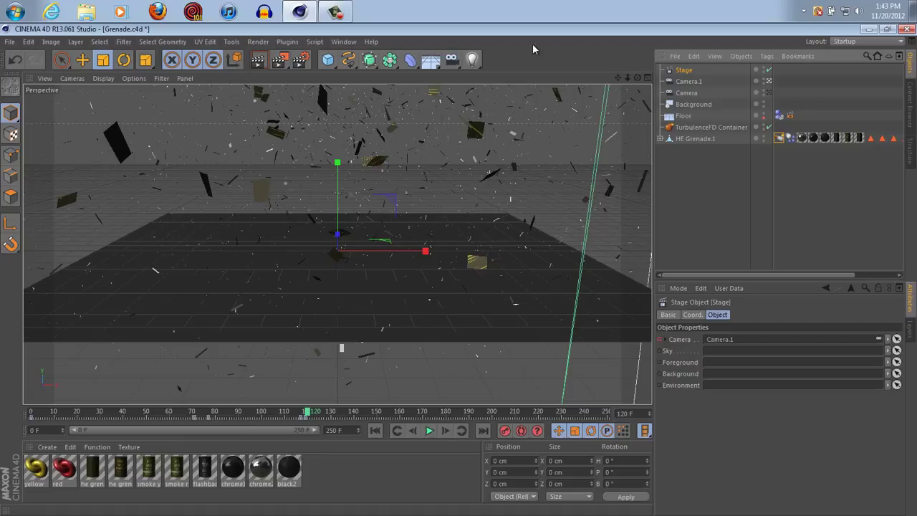
Step: Delete the TurbulenceFD Emitter tag and TurbulenceFD Container, then replay the explosion from frame 0
click(778, 138)
key(Delete)
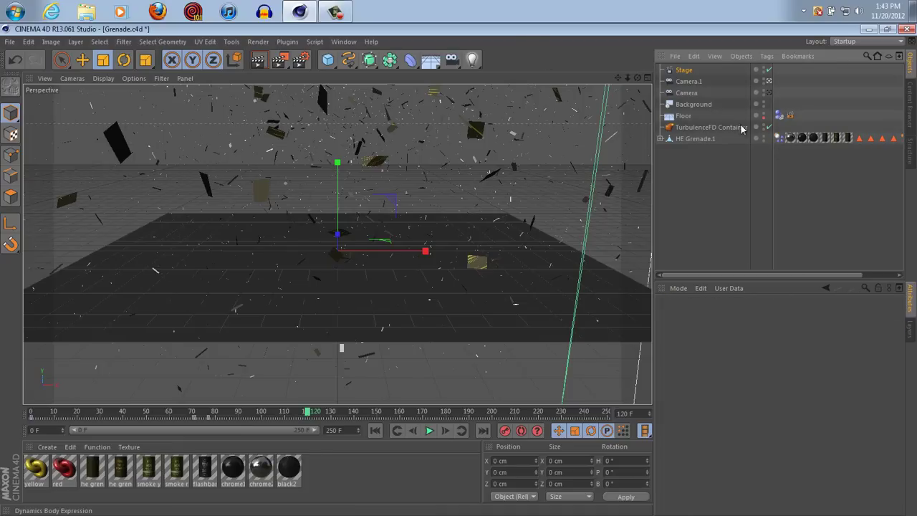
click(742, 127)
key(Delete)
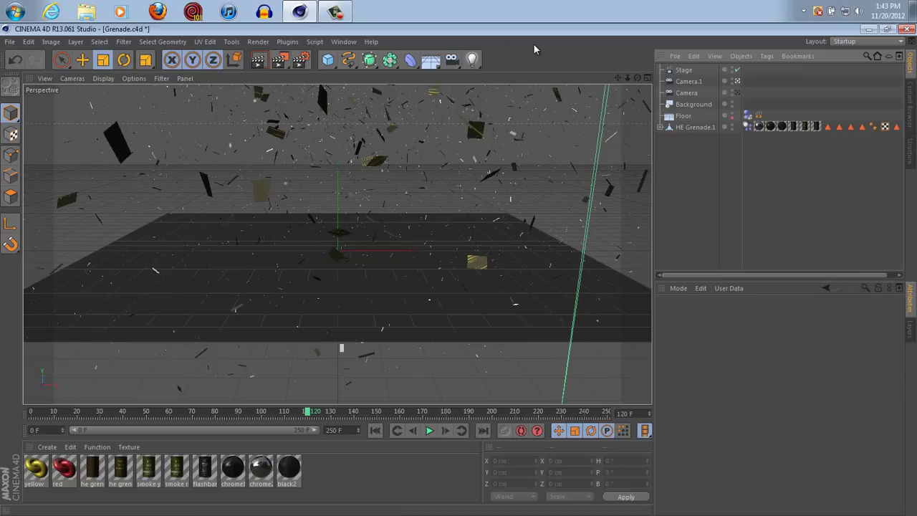
click(374, 429)
click(429, 431)
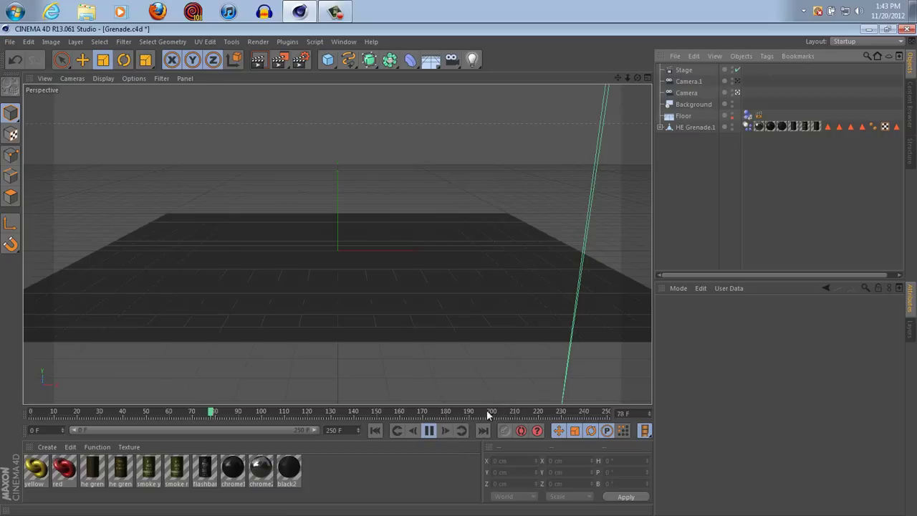
click(429, 429)
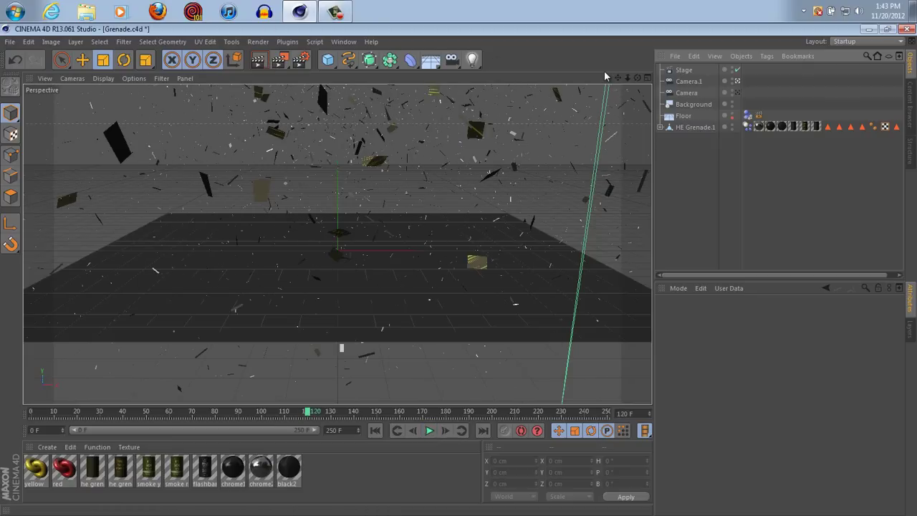
Step: Start a new project, add a Camera object, and pull the view back to see it
click(10, 41)
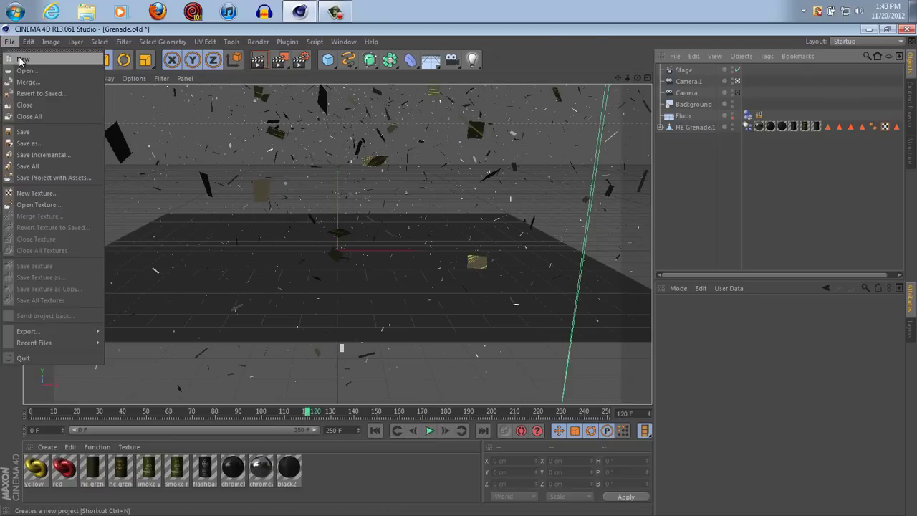
click(29, 58)
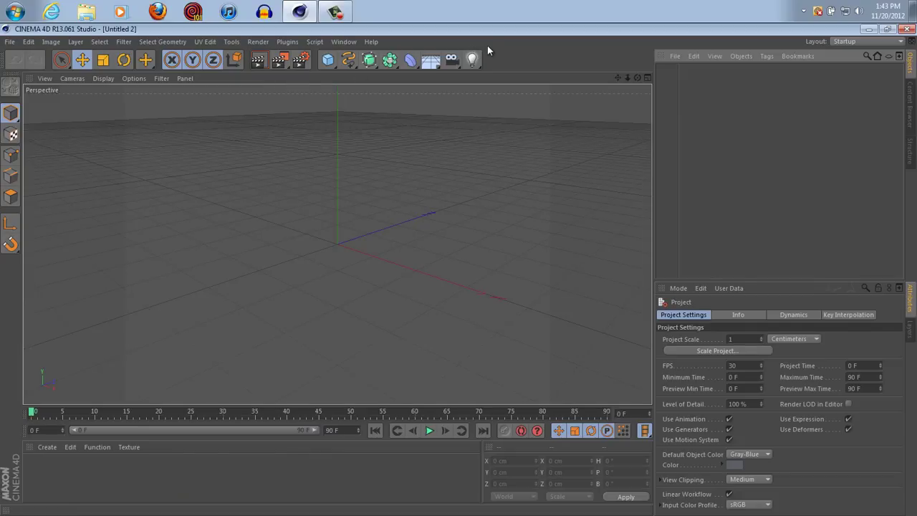
click(451, 60)
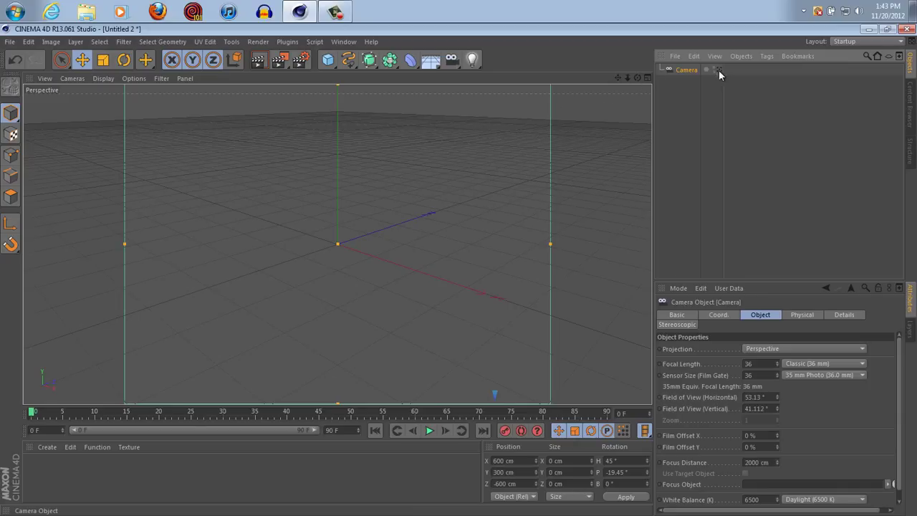
drag(628, 80, 458, 269)
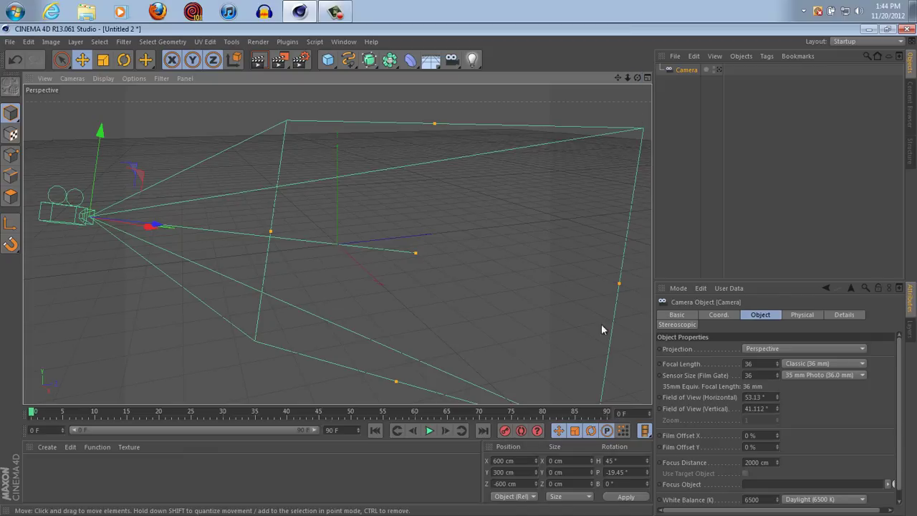
Step: Set the camera's X, Y, Z position and pitch rotation to 0 in the Coordinates manager
click(512, 461)
text(0)
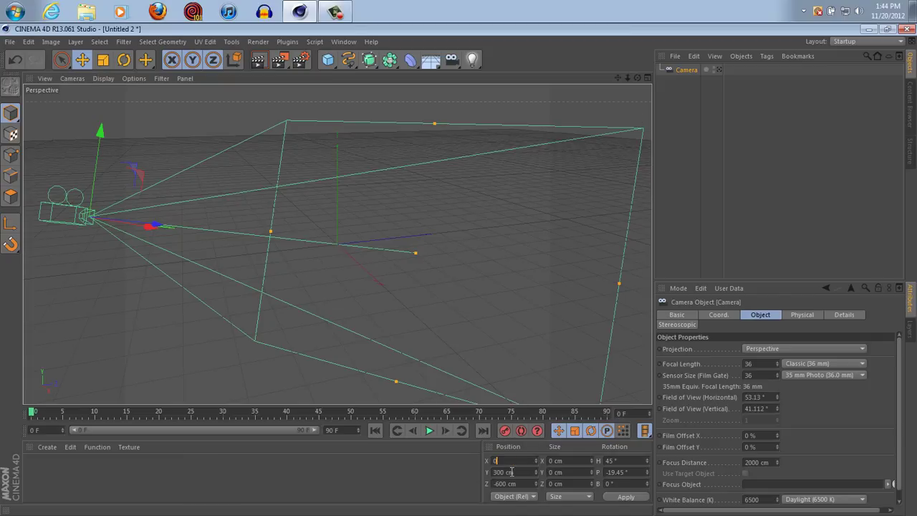
click(510, 472)
text(0)
click(520, 484)
text(0)
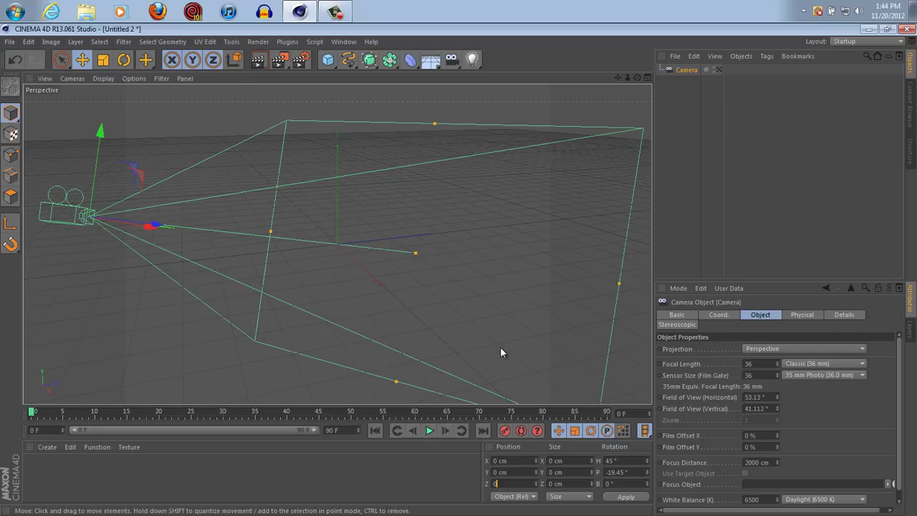
click(623, 471)
text(0)
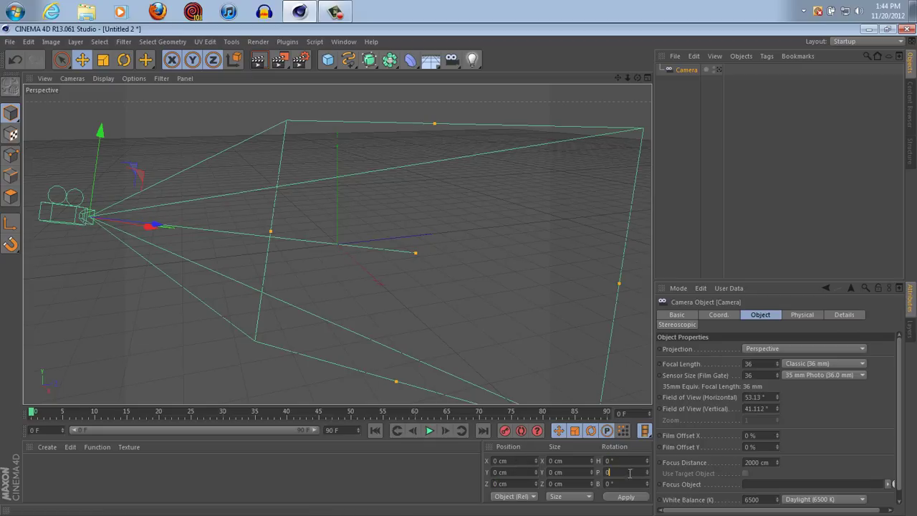
click(622, 497)
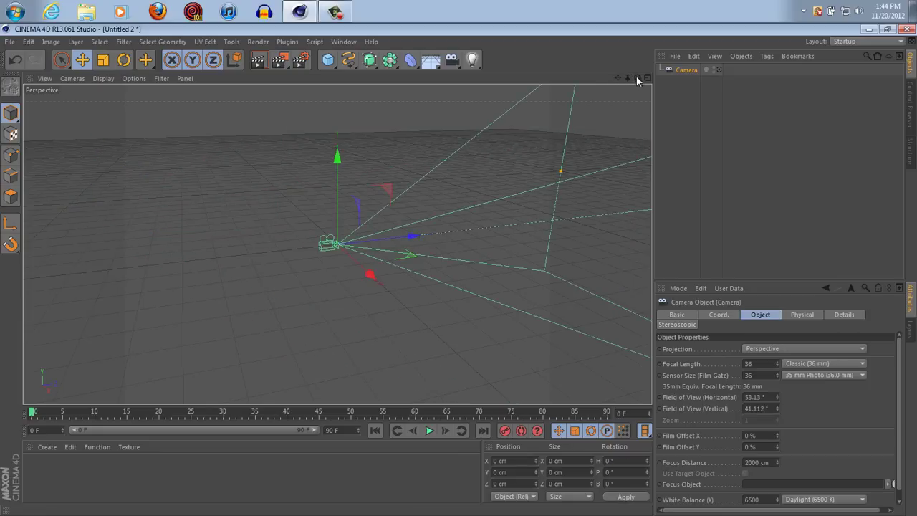
Step: Drag the camera back along its Z axis to about -1000 cm (-1000.099 cm)
drag(637, 79, 458, 272)
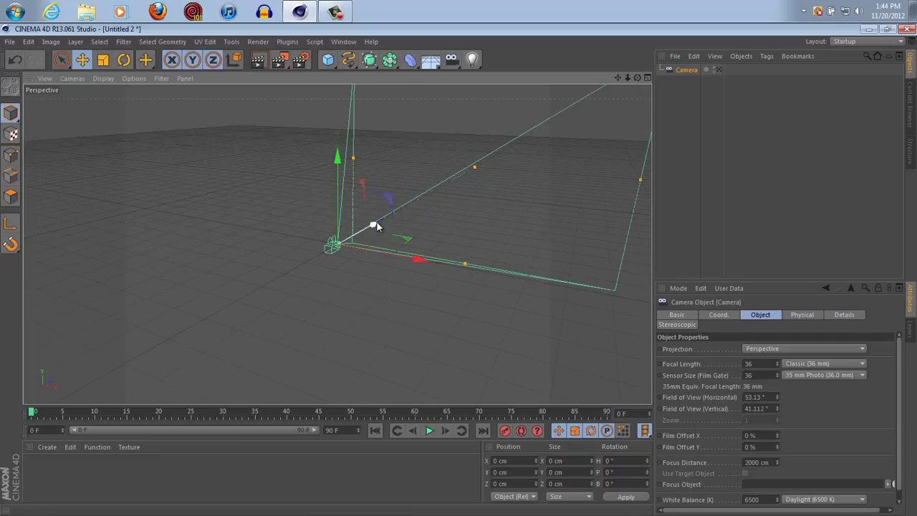
drag(376, 222, 102, 400)
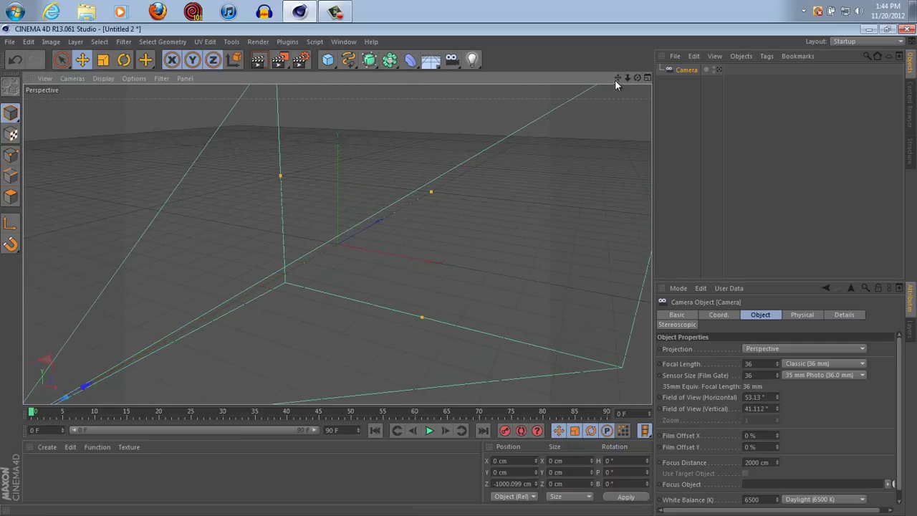
drag(637, 76, 459, 270)
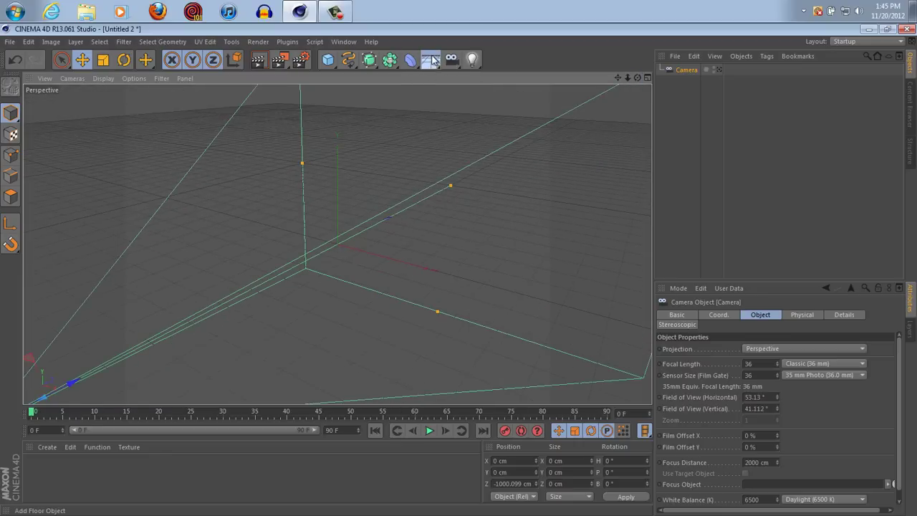
Step: Add a Plane primitive and set its Width and Height to 2000 cm
click(433, 60)
click(327, 61)
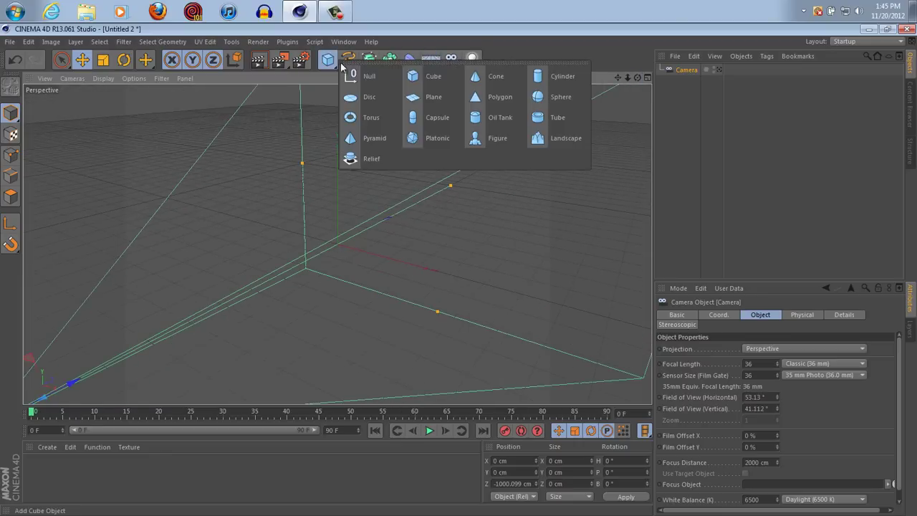
click(439, 93)
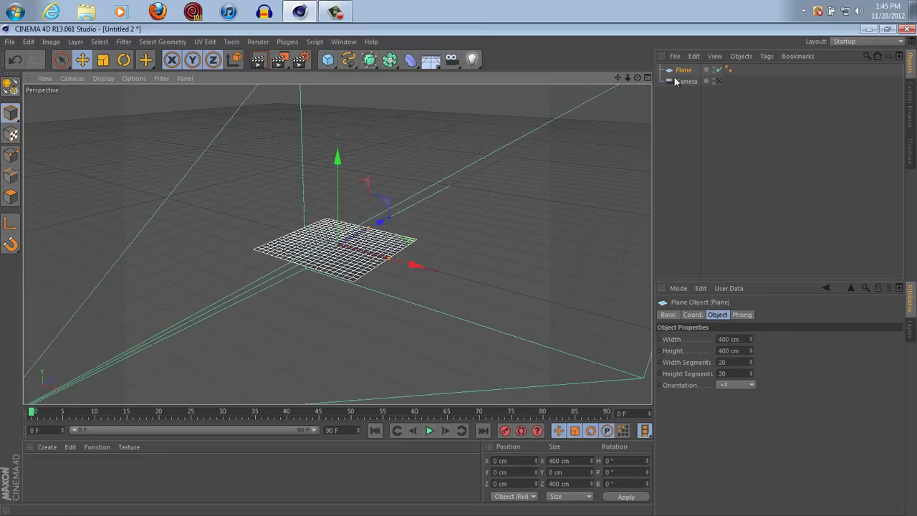
click(729, 339)
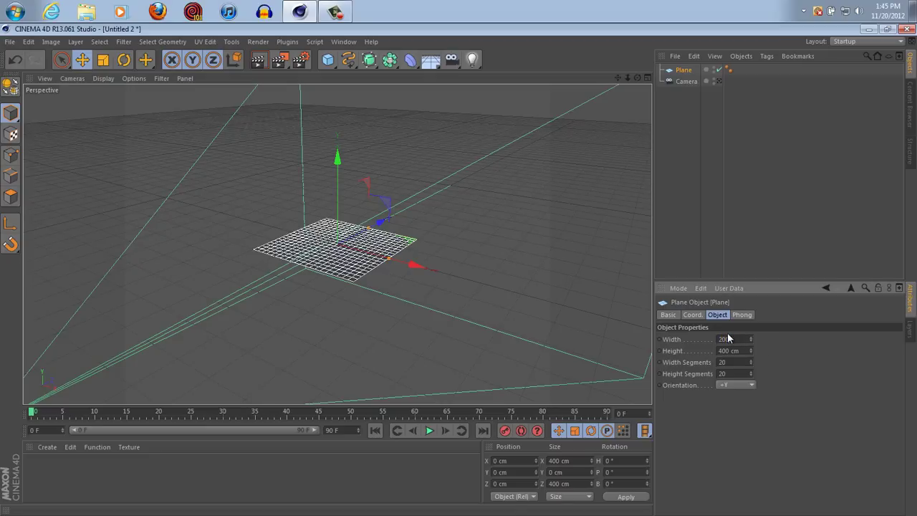
text(2000)
click(738, 349)
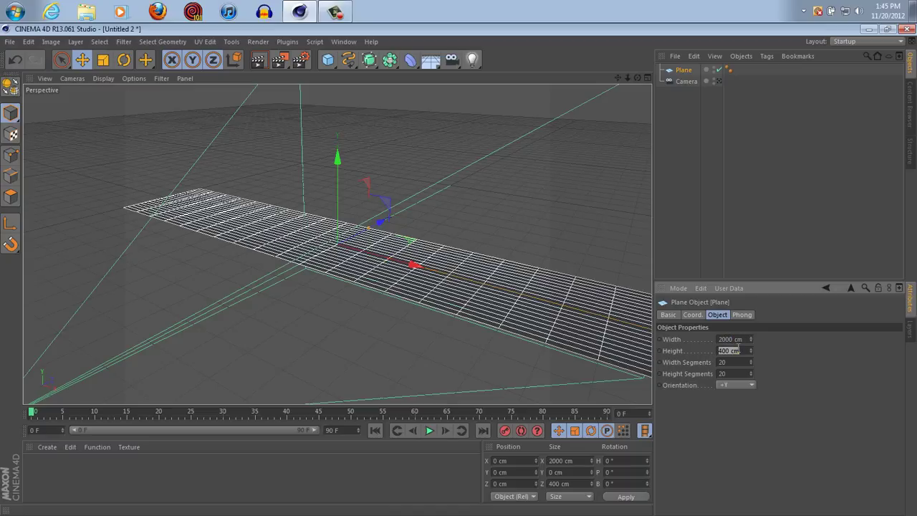
text(2000)
key(Return)
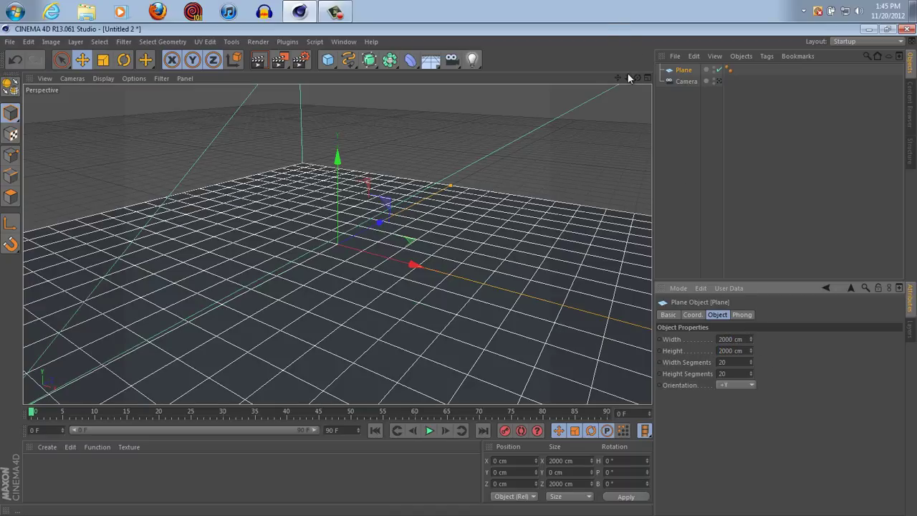
scroll(457, 268, down, 5)
scroll(459, 268, up, 3)
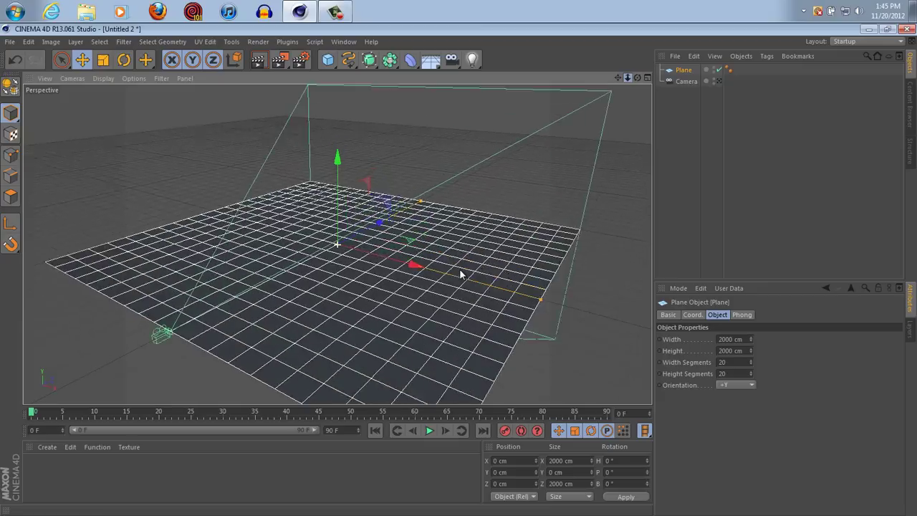
scroll(460, 273, up, 3)
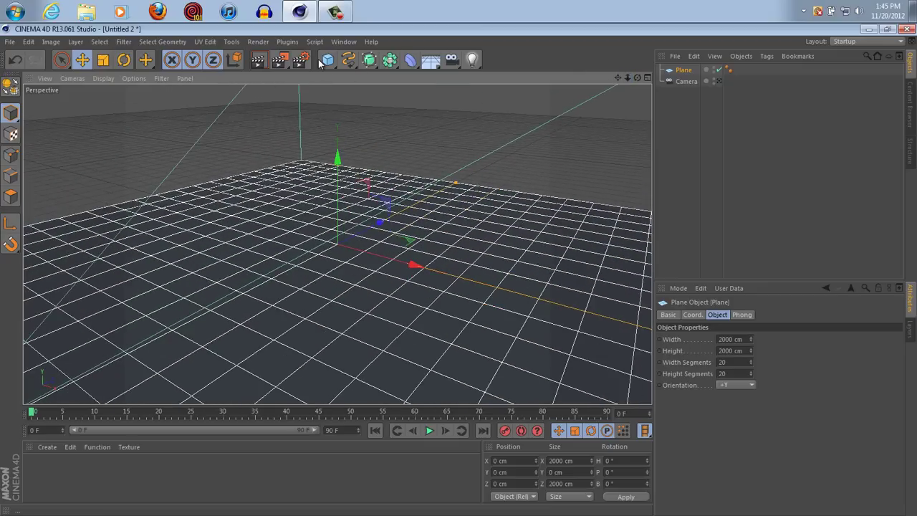
Step: Add a Sphere, raise it to Y 1550.685 cm, and briefly preview through the scene camera
drag(326, 61, 542, 99)
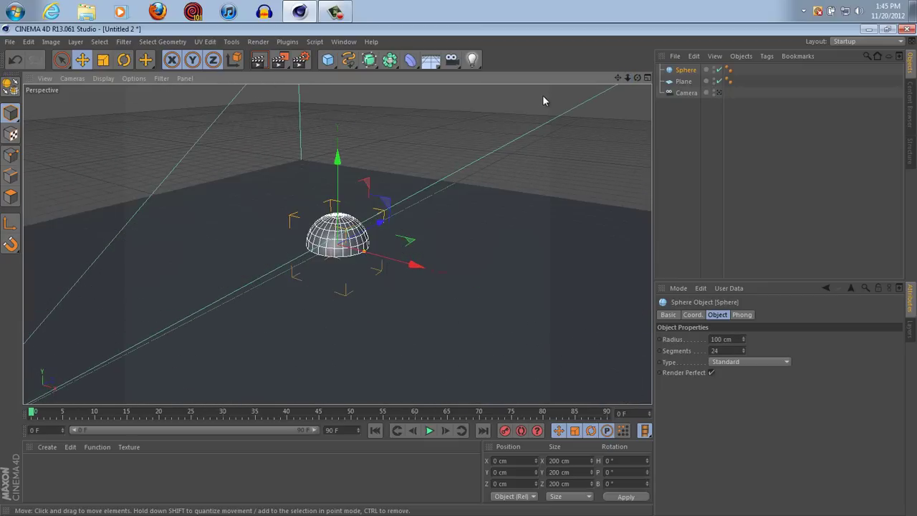
drag(337, 156, 463, 254)
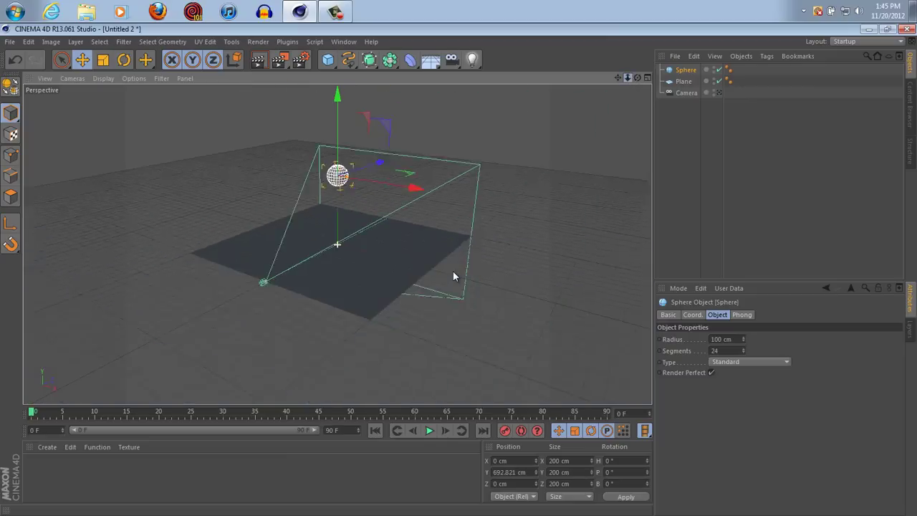
scroll(453, 276, down, 2)
drag(620, 78, 464, 188)
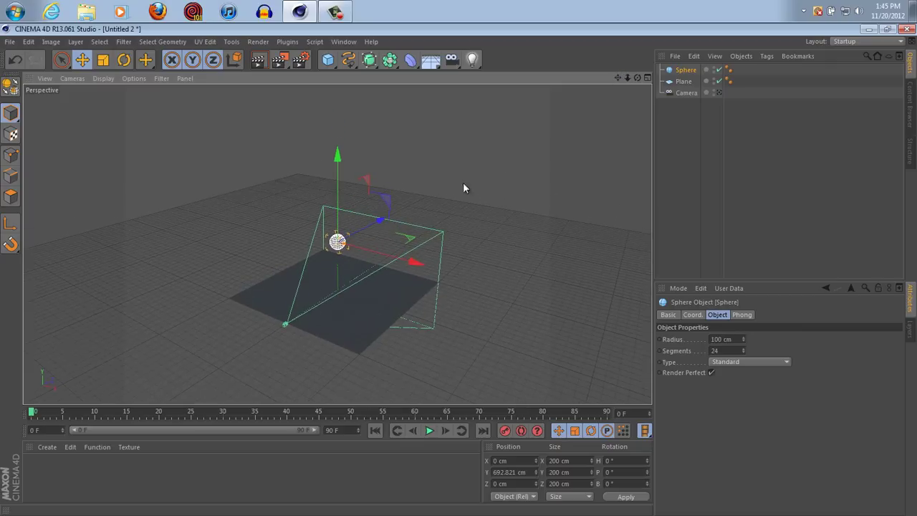
drag(334, 215, 344, 86)
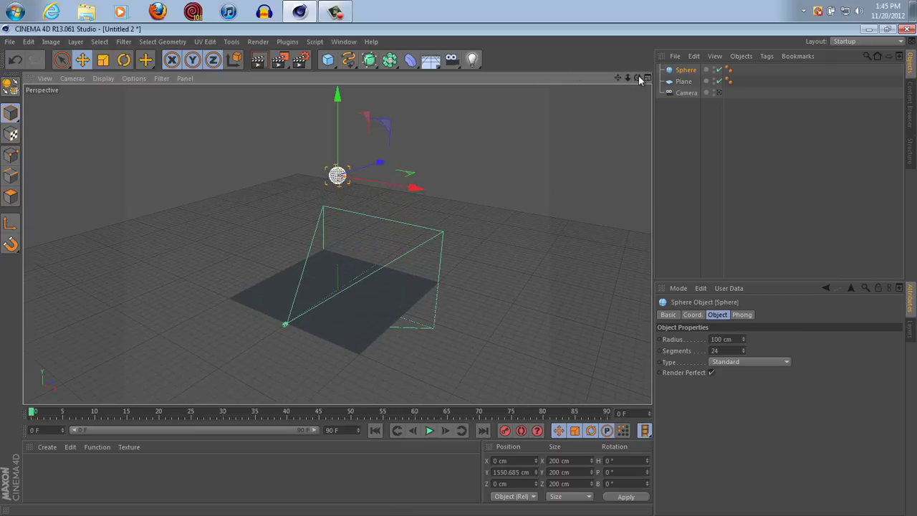
mouse_move(638, 77)
mouse_down()
mouse_move(459, 274)
mouse_move(453, 268)
mouse_move(461, 269)
mouse_move(620, 77)
mouse_up()
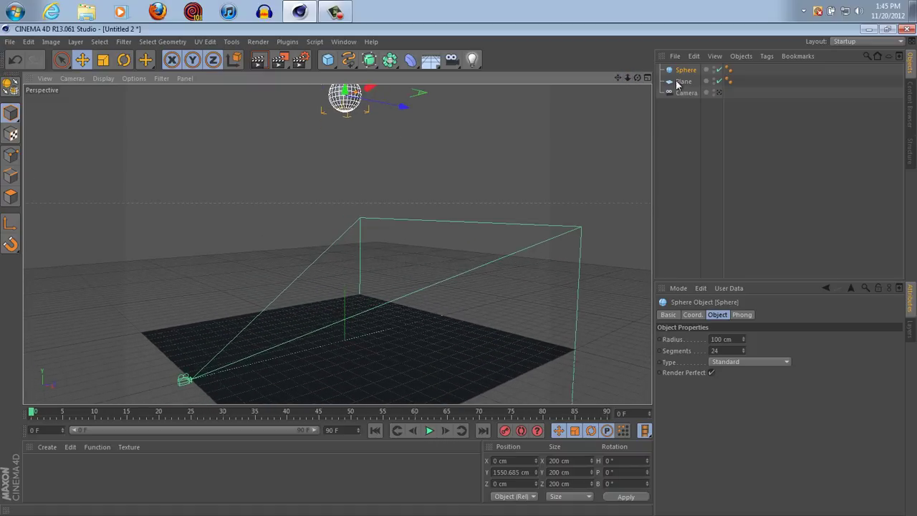
click(718, 92)
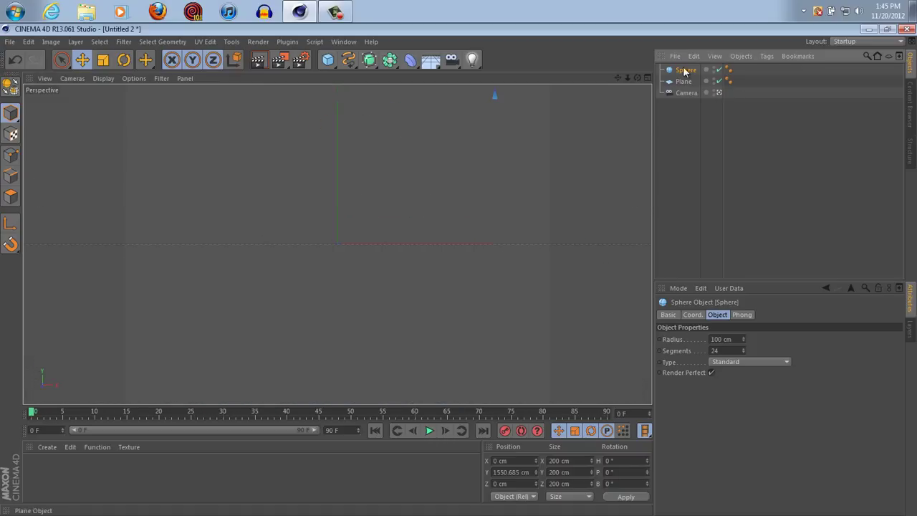
click(719, 93)
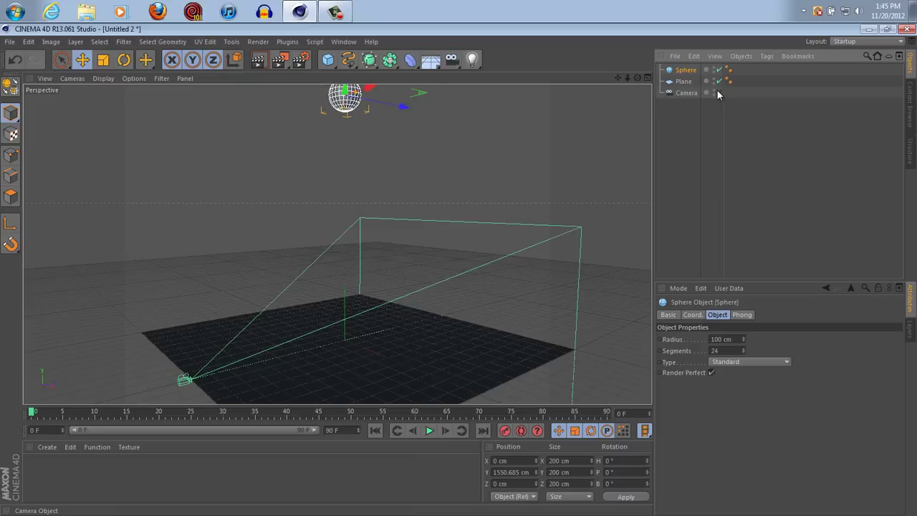
Step: Raise the camera to Y 628.254 cm and tilt its pitch down to about -31.7°
drag(624, 83, 456, 272)
click(685, 92)
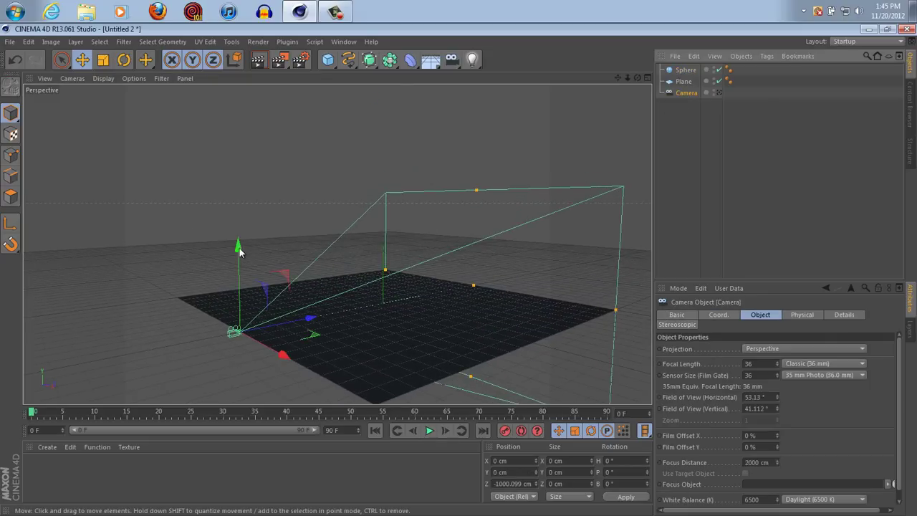
drag(239, 247, 237, 122)
click(123, 59)
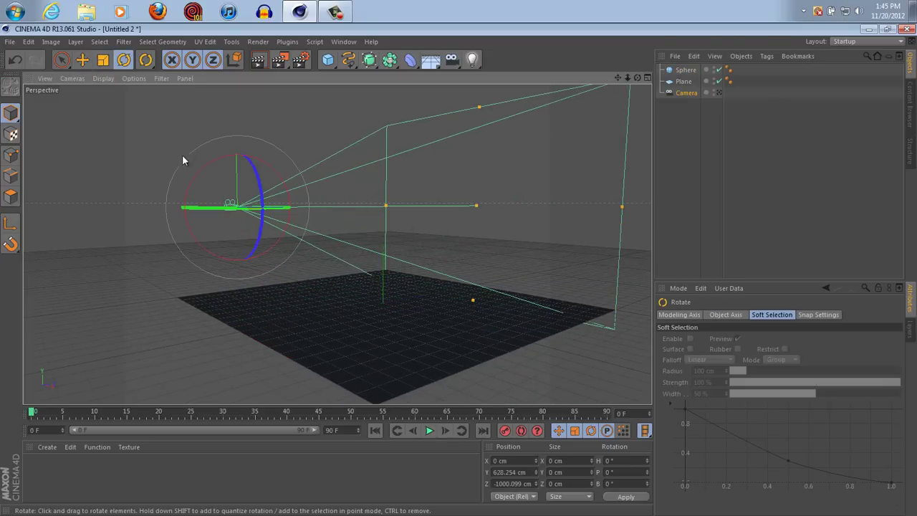
drag(186, 184, 215, 168)
Step: Open Render Settings and bring up the output resolution presets list
drag(636, 78, 458, 269)
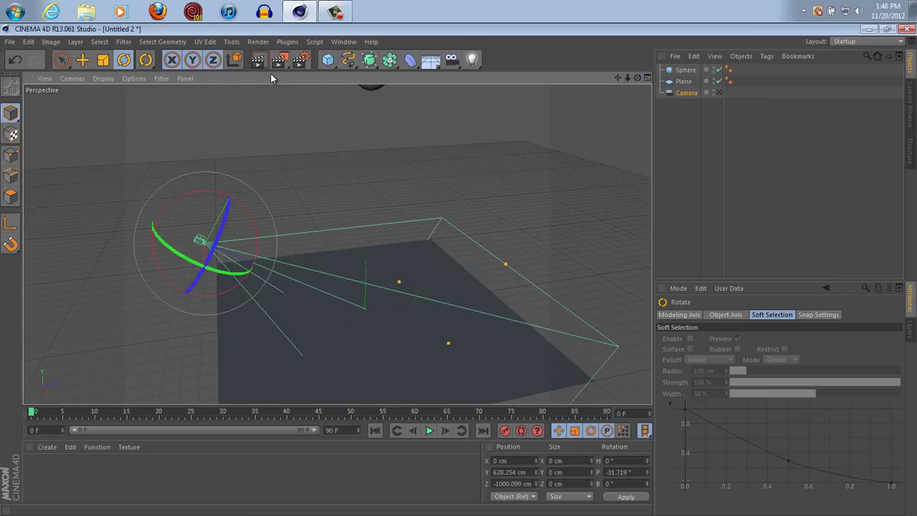
click(302, 60)
click(166, 71)
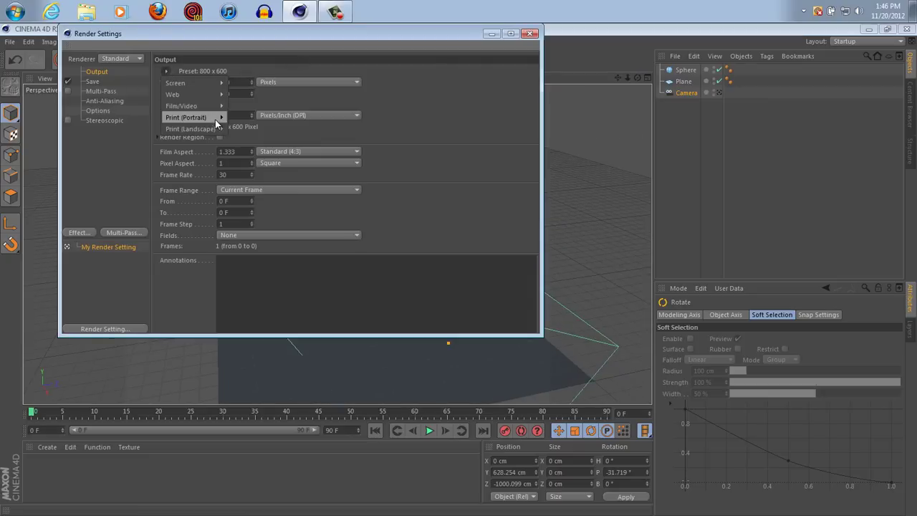
Step: Apply the Film/Video HDTV 1080 29.97 output preset and close Render Settings
mouse_move(219, 113)
click(277, 320)
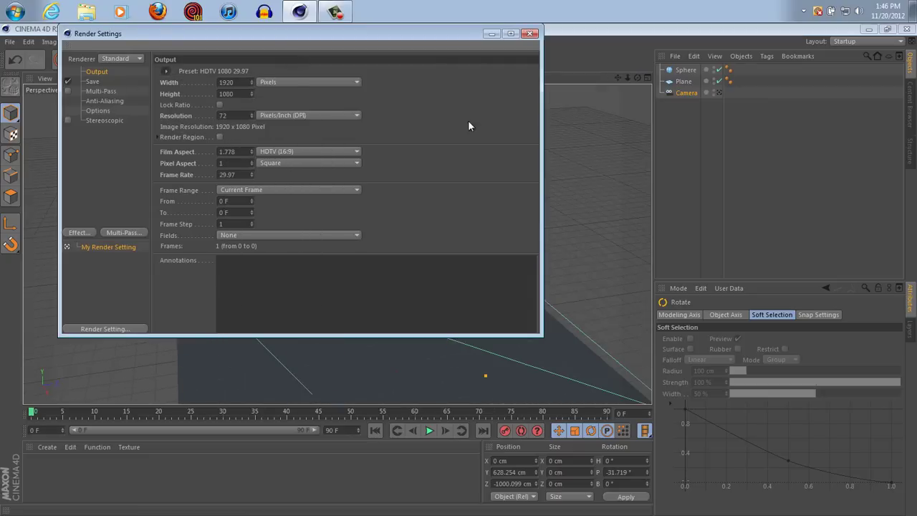
click(530, 35)
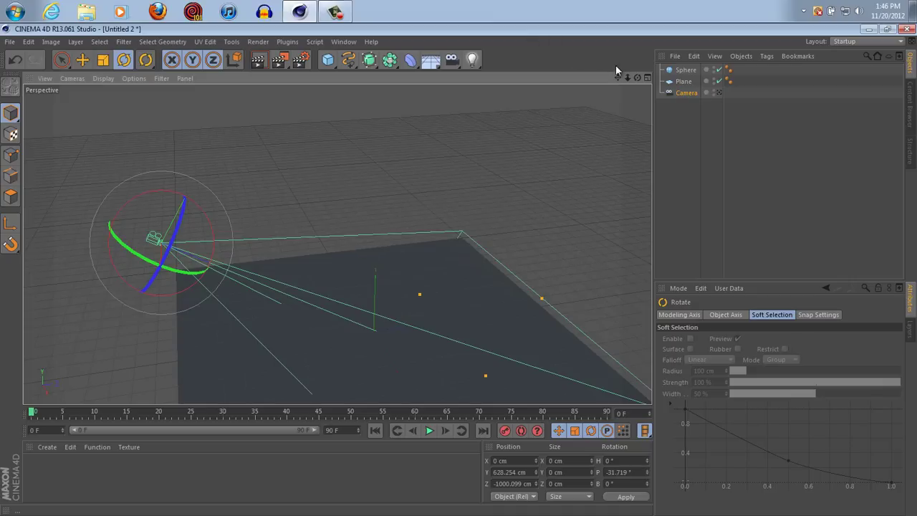
Step: Move the camera up and back to Y 815.891 cm and Z -1207.358 cm
drag(637, 77, 458, 270)
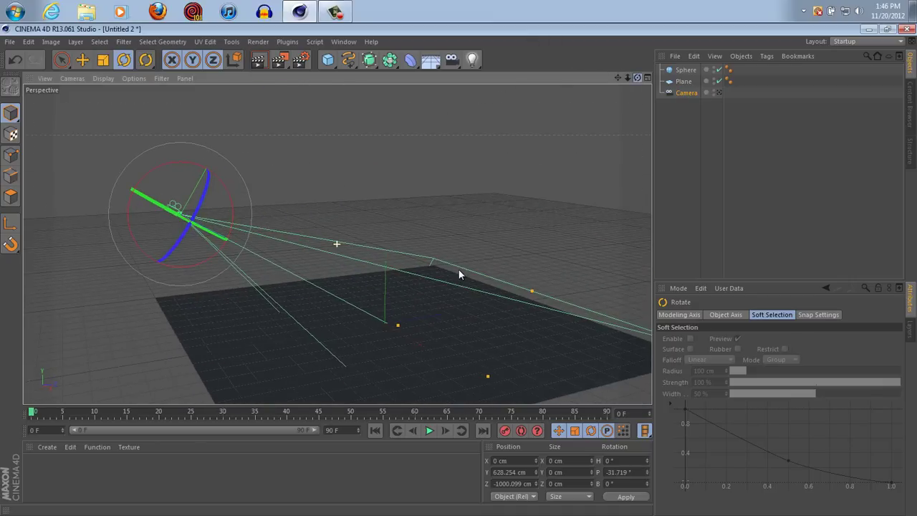
click(83, 60)
drag(202, 141, 225, 123)
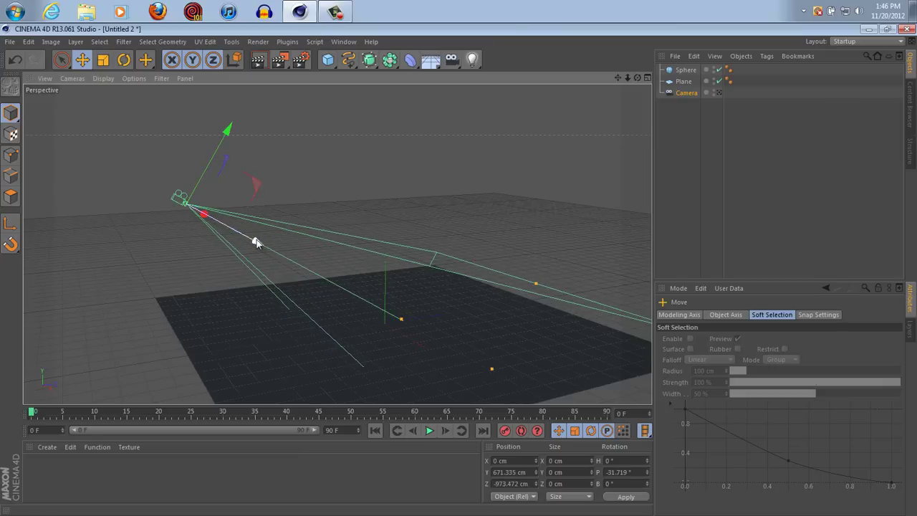
drag(253, 240, 188, 212)
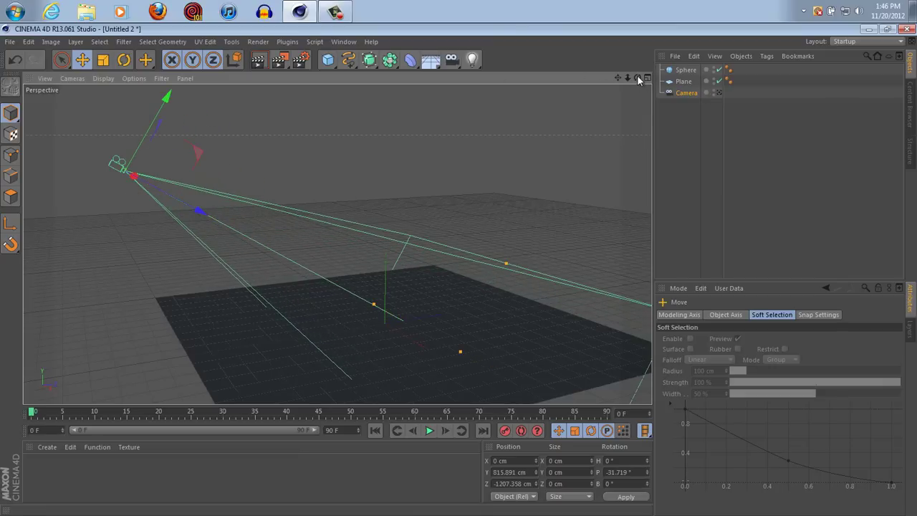
alt+drag(454, 267, 458, 268)
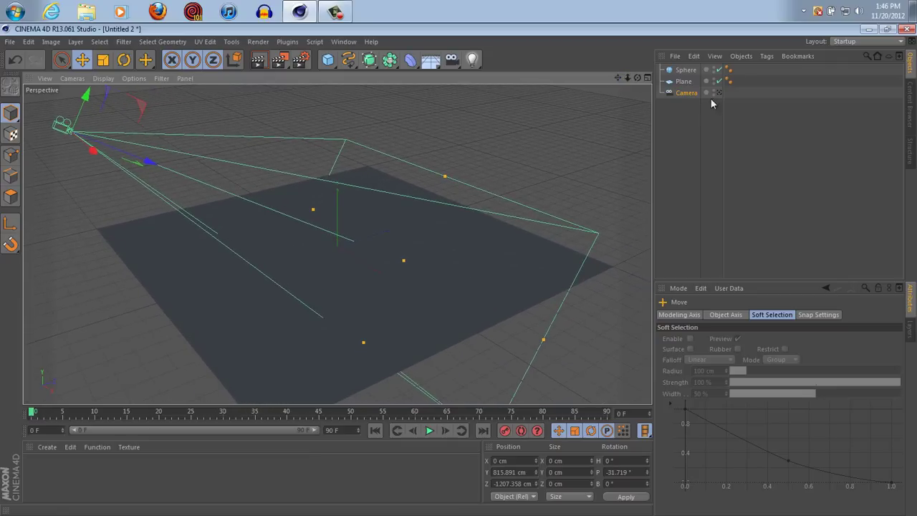
Step: Give the Sphere a Rigid Body simulation tag (Dynamic On, trigger Immediately)
right_click(687, 71)
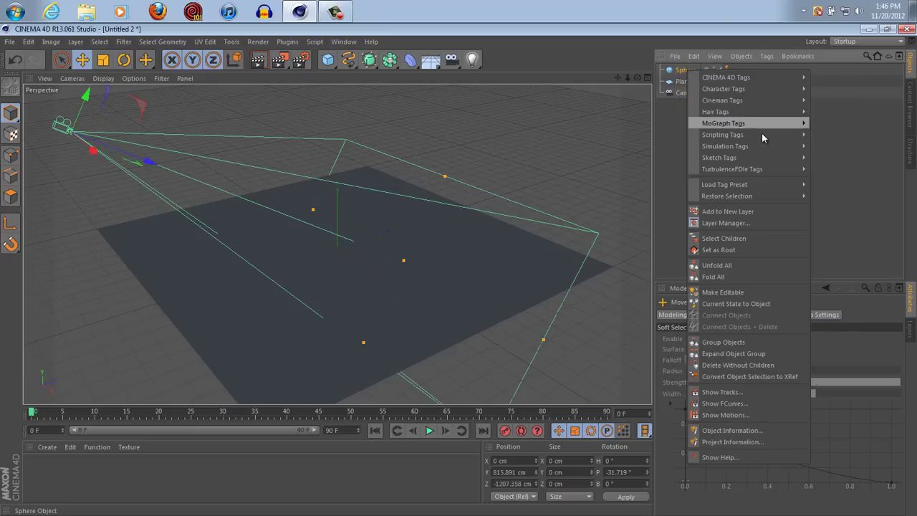
mouse_move(774, 147)
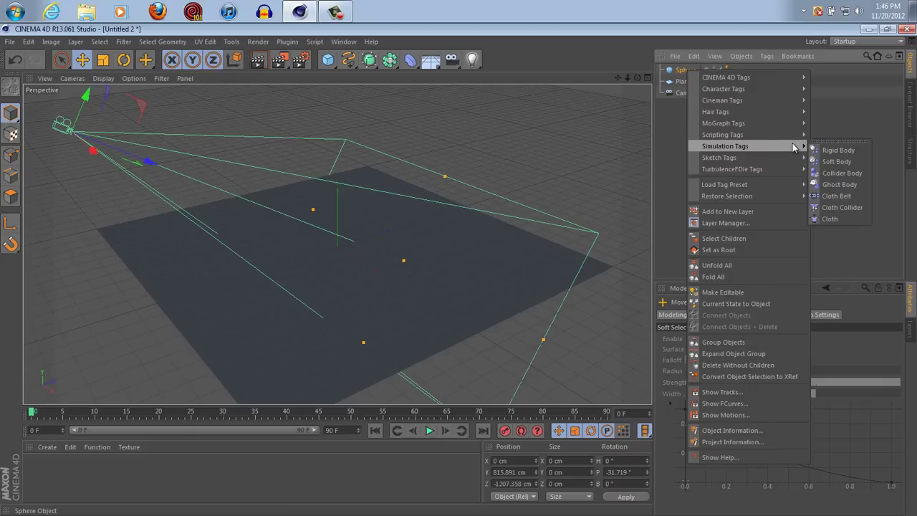
click(859, 151)
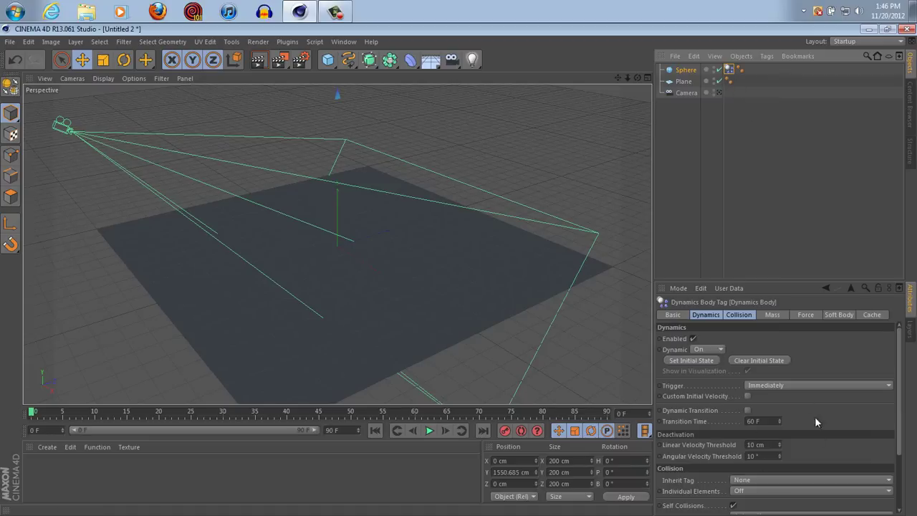
Step: Add a Rigid Body simulation tag to the Plane, test-play the simulation, and rewind
right_click(685, 83)
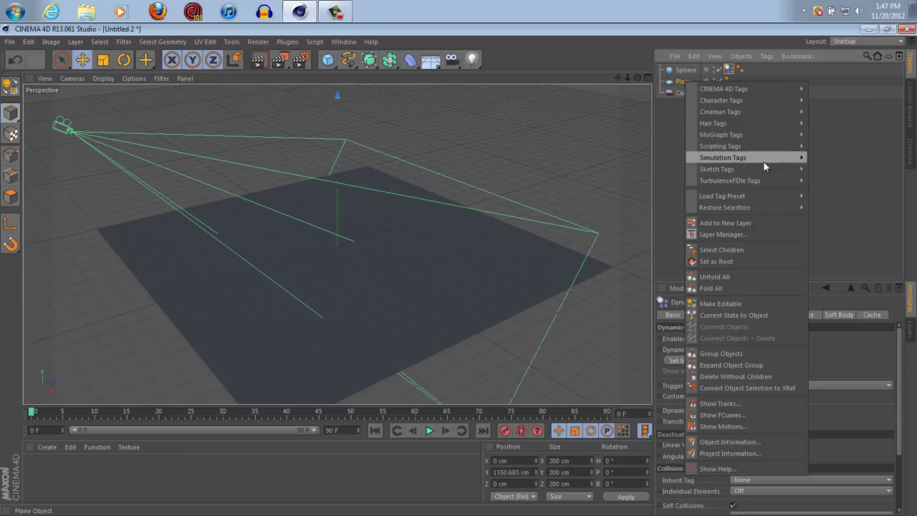
mouse_move(802, 157)
click(830, 161)
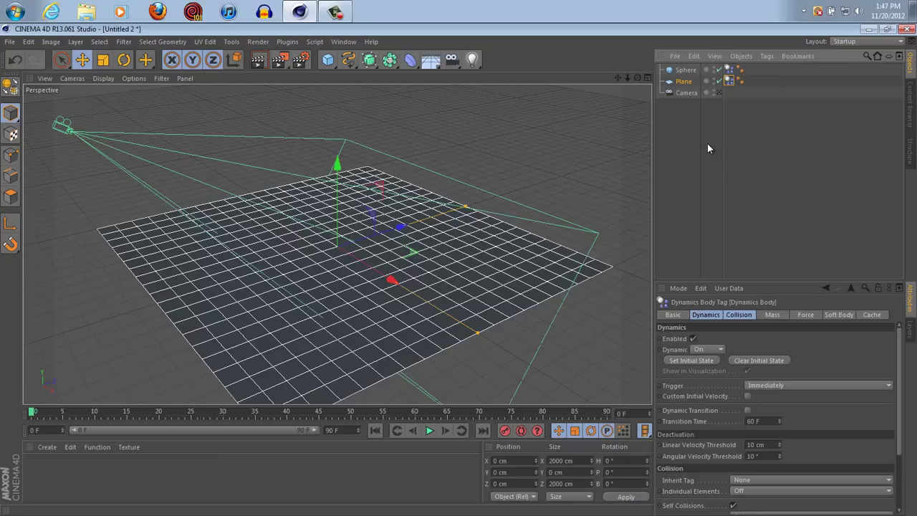
click(429, 430)
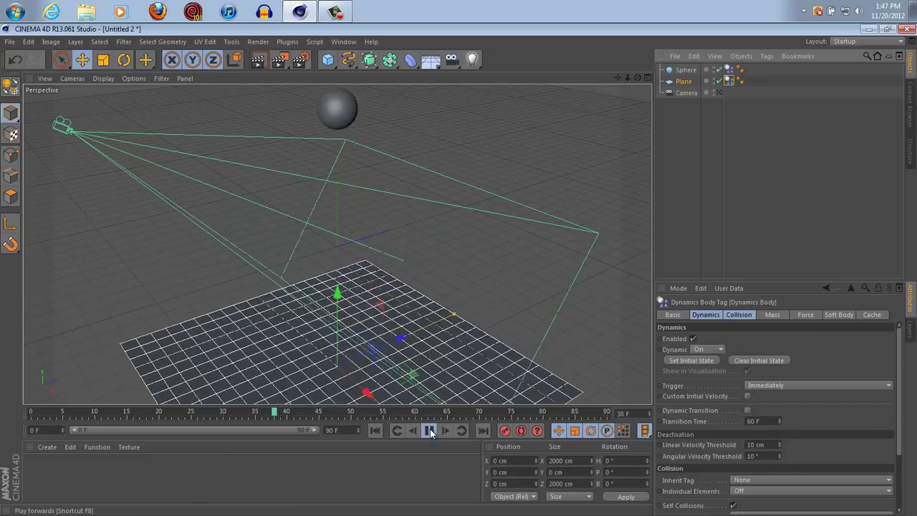
click(374, 430)
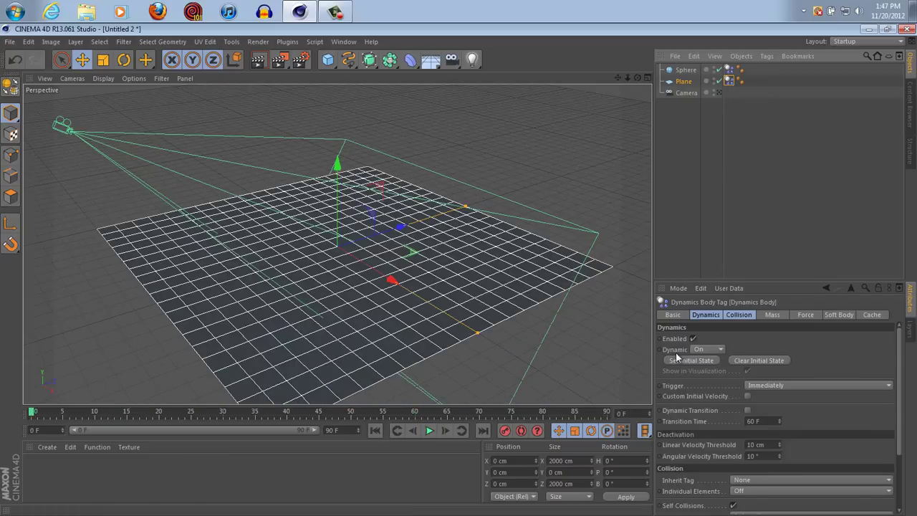
Step: Set the Plane's Dynamic mode to Off, replay so the sphere lands on it, and rewind
click(720, 350)
click(722, 362)
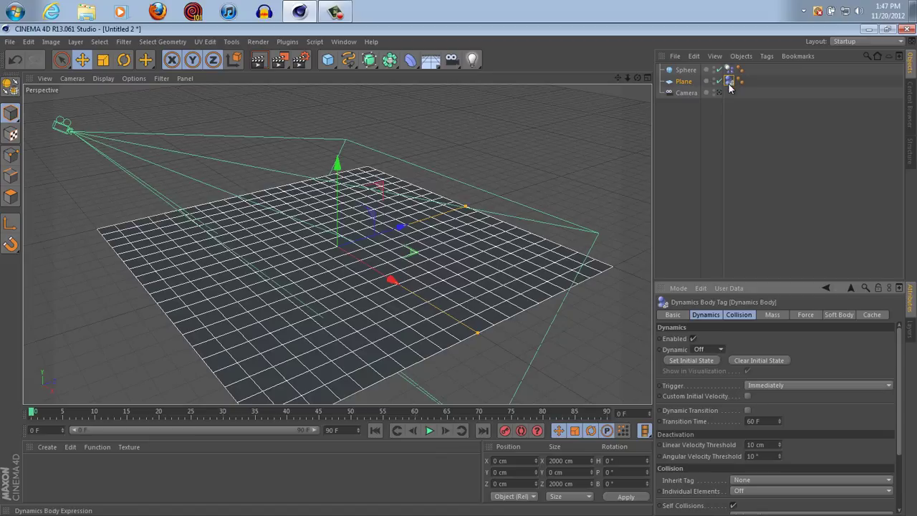
click(429, 431)
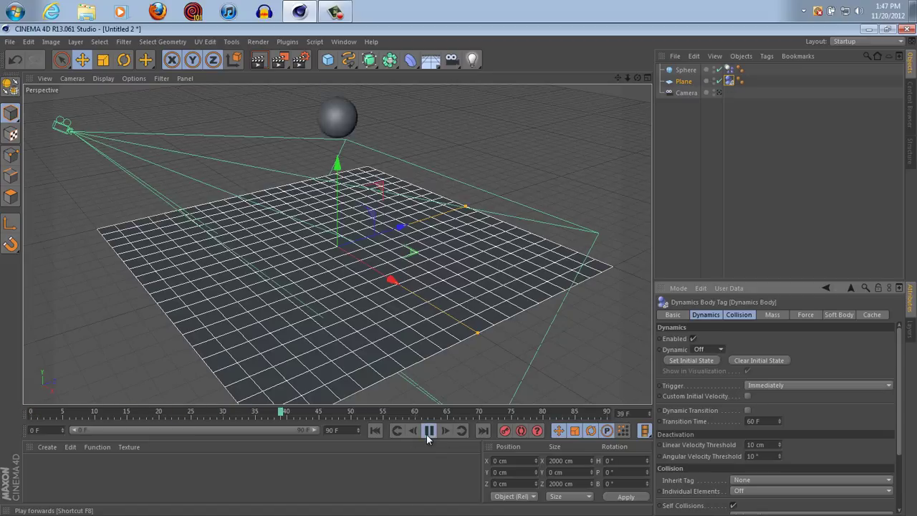
click(428, 430)
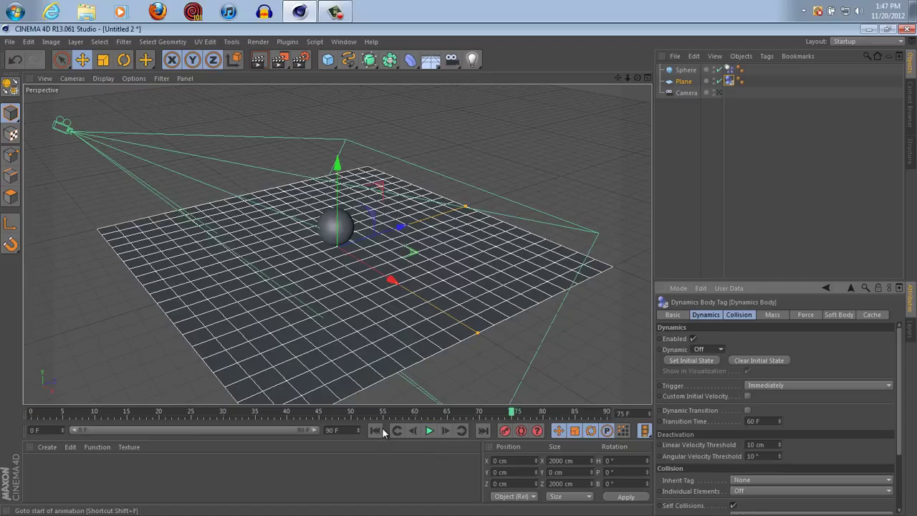
click(375, 429)
Step: Set the sphere's Dynamics Body Bounce to 60% and preview the result
click(686, 69)
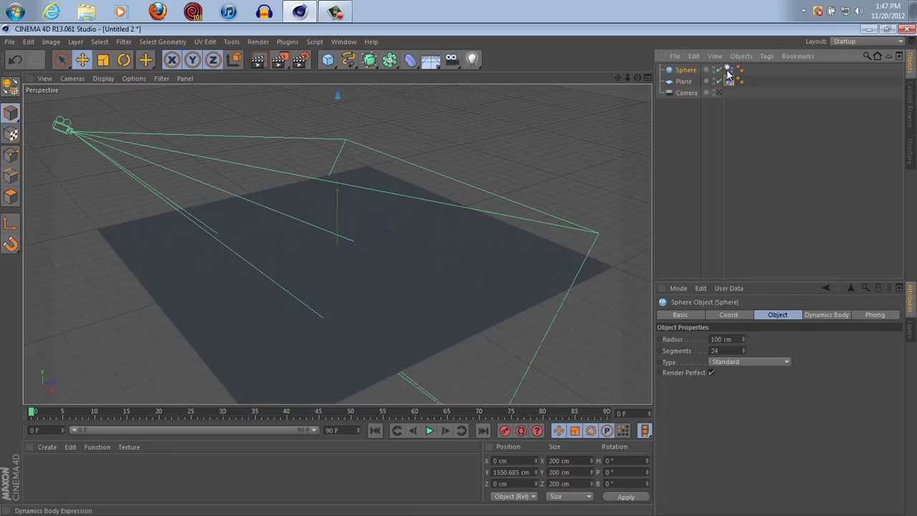
click(728, 69)
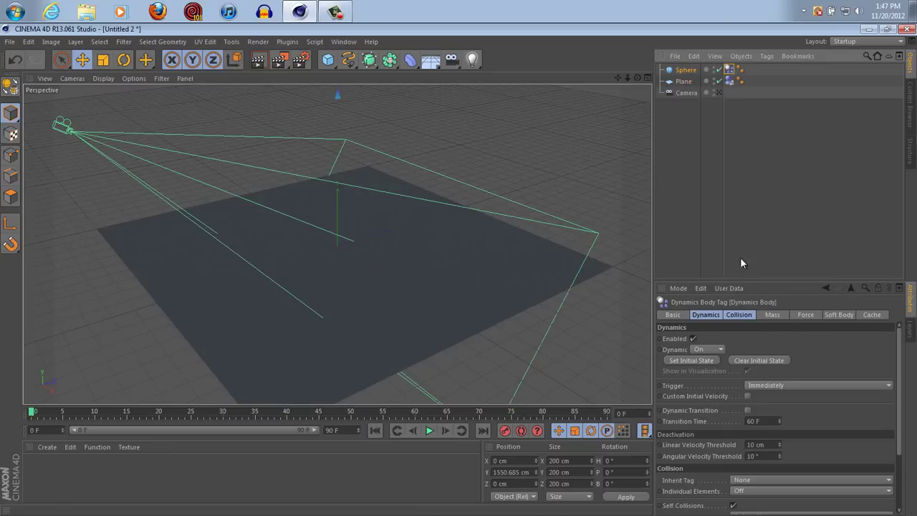
click(741, 315)
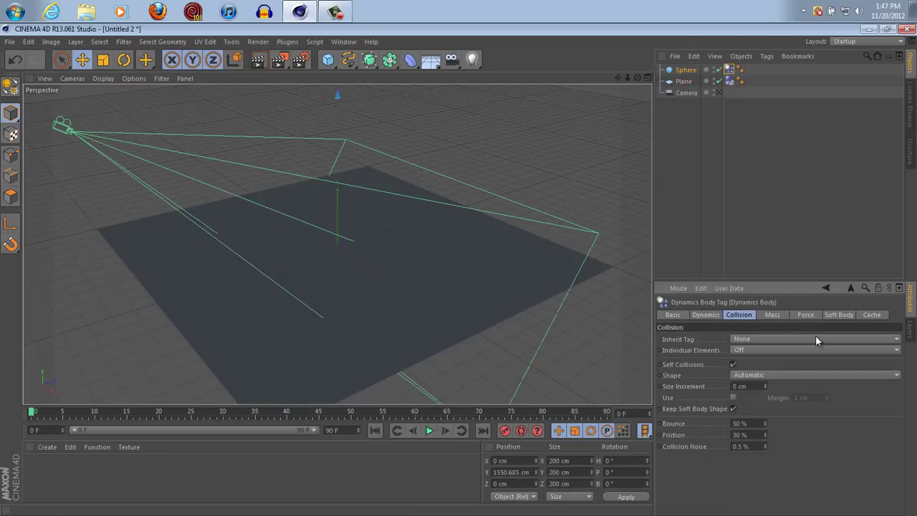
click(757, 423)
text(60)
key(Return)
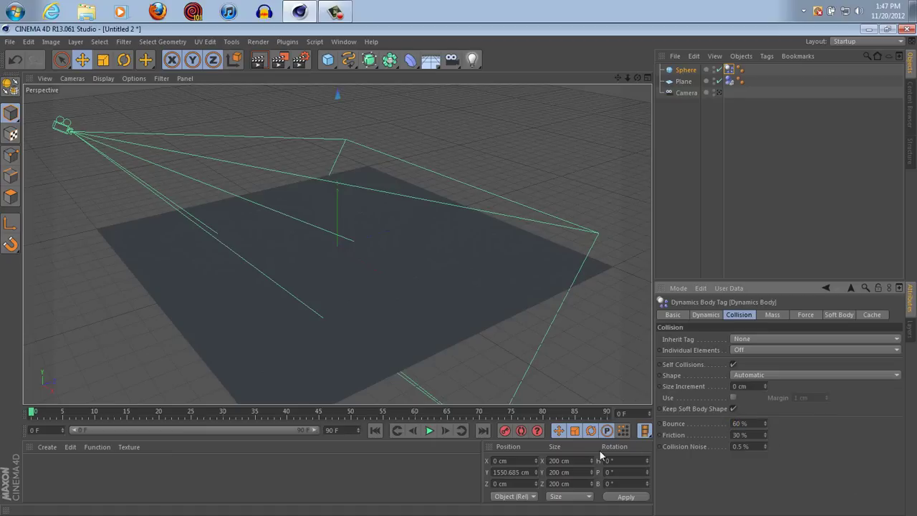
click(429, 430)
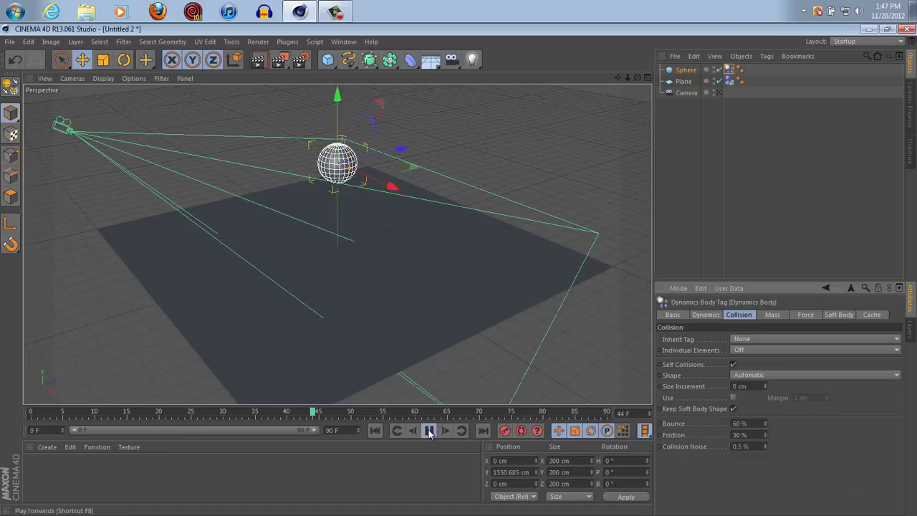
click(429, 430)
Step: Raise Bounce to 75%, replay the simulation, and rewind to frame 0
click(732, 423)
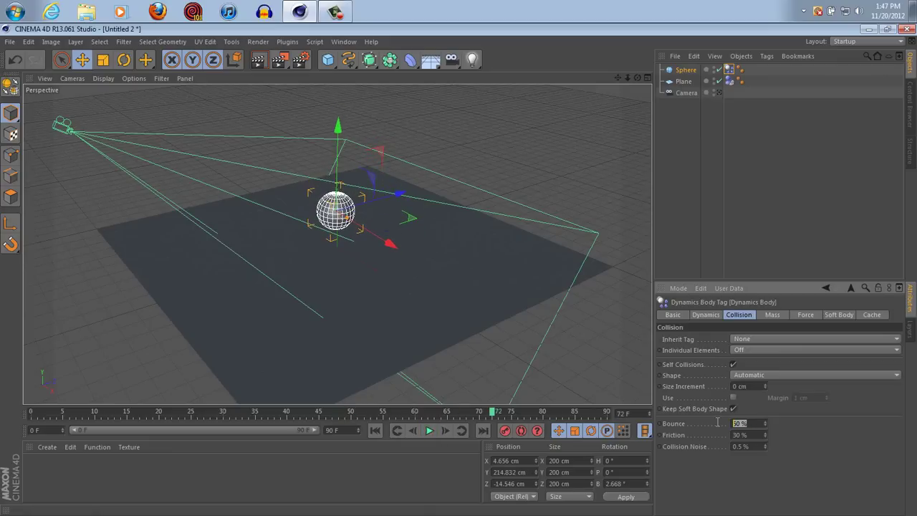
text(75)
key(Return)
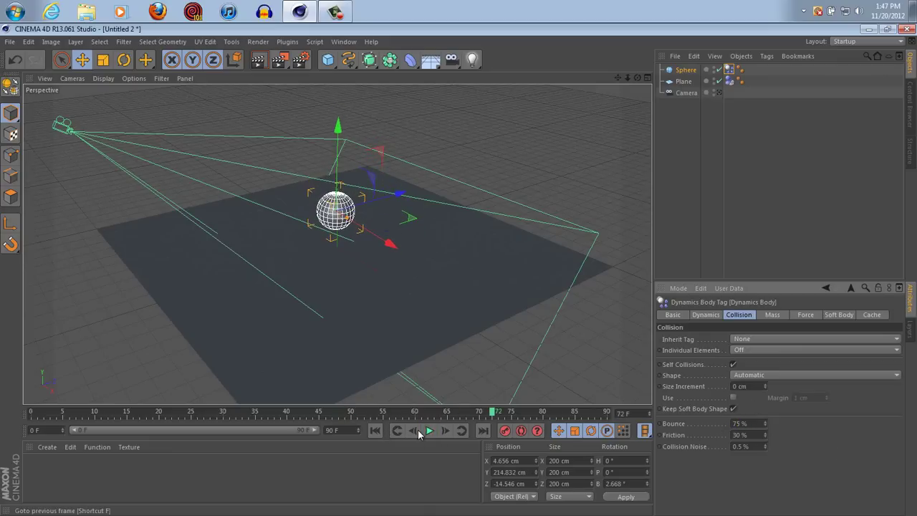
click(379, 432)
click(429, 430)
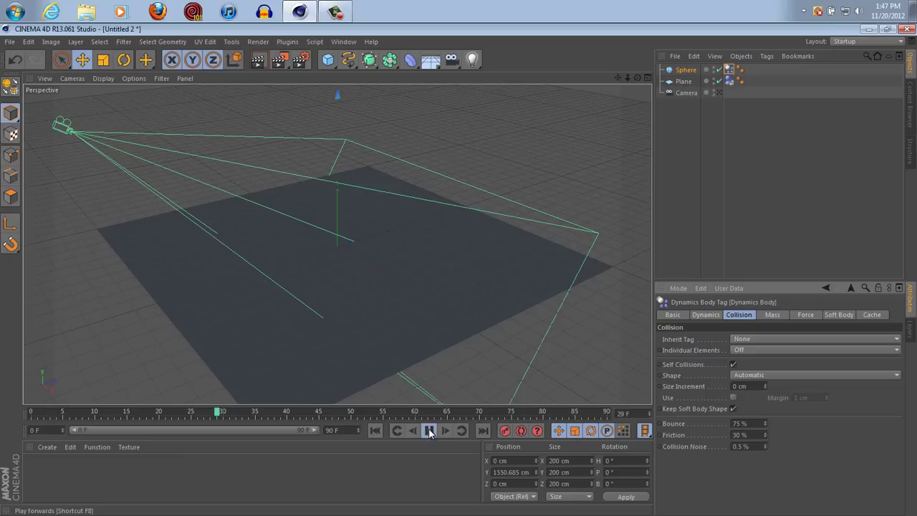
click(430, 430)
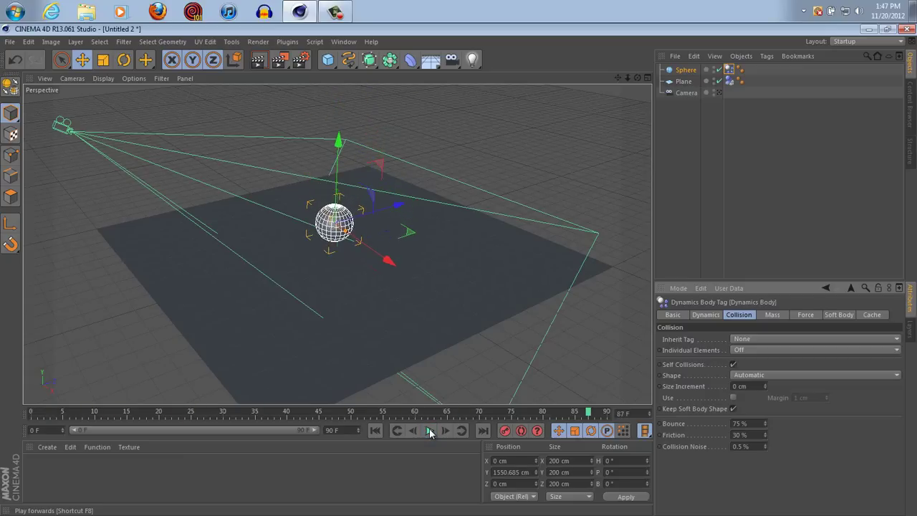
click(374, 431)
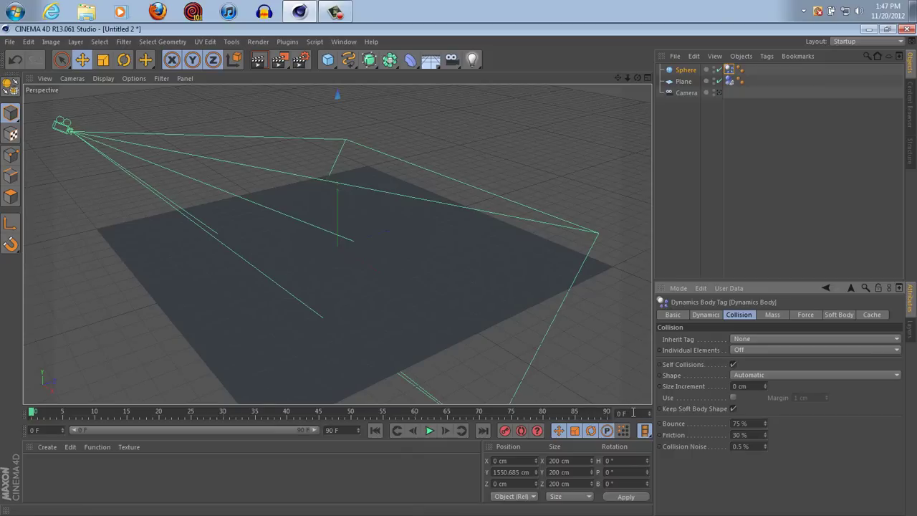
Step: Extend the end frame and preview range to 200, then rewind to frame 0
click(349, 431)
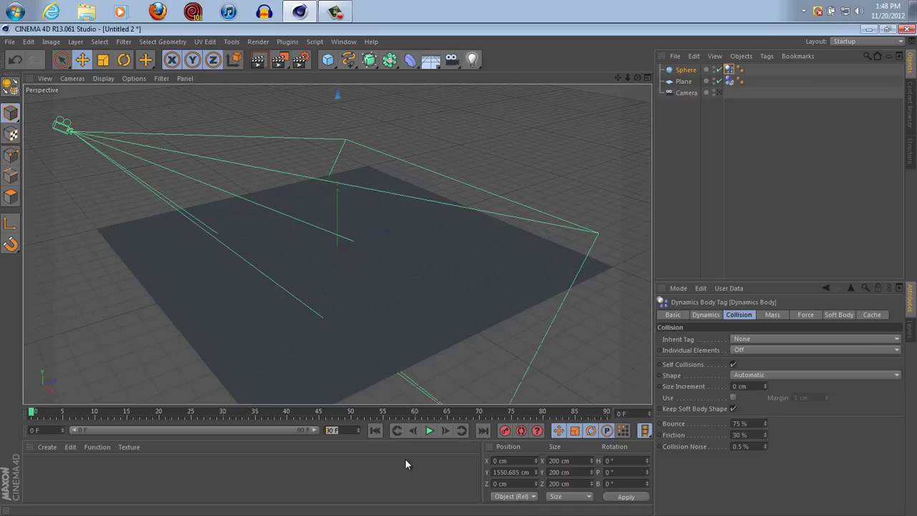
text(200)
key(Return)
drag(184, 428, 315, 430)
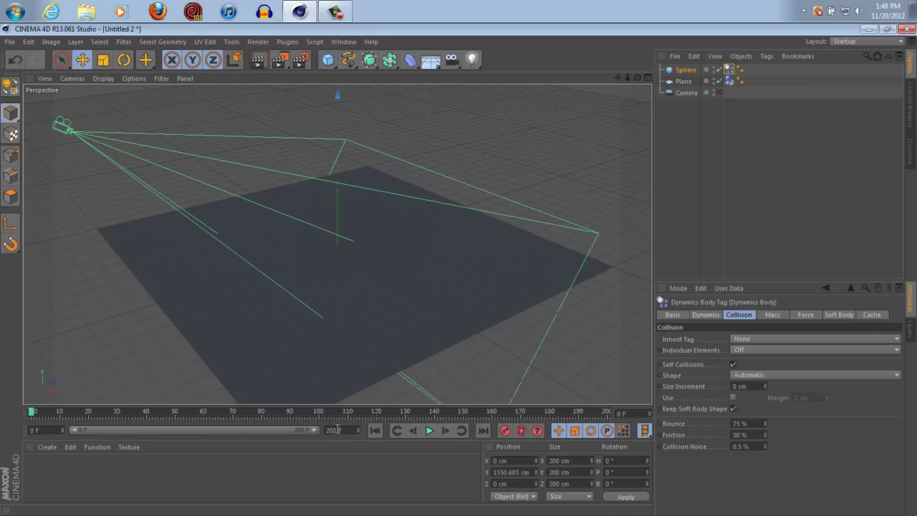
click(429, 431)
click(374, 430)
Step: Set the project's dynamics Time Scale to 60% in Project Settings
click(29, 41)
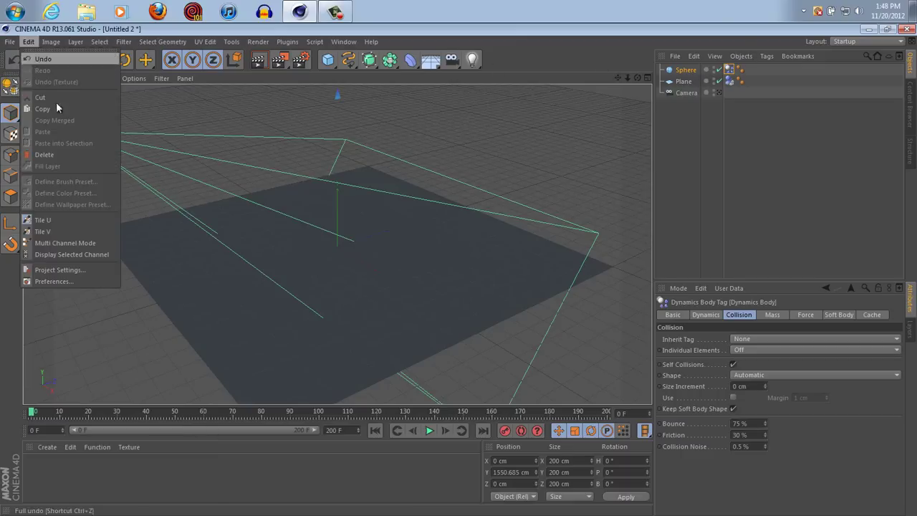
click(73, 269)
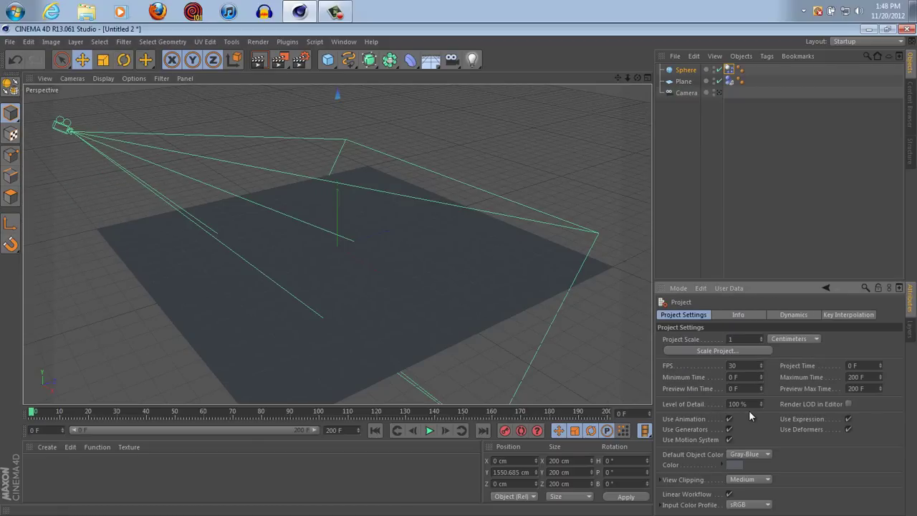
click(791, 314)
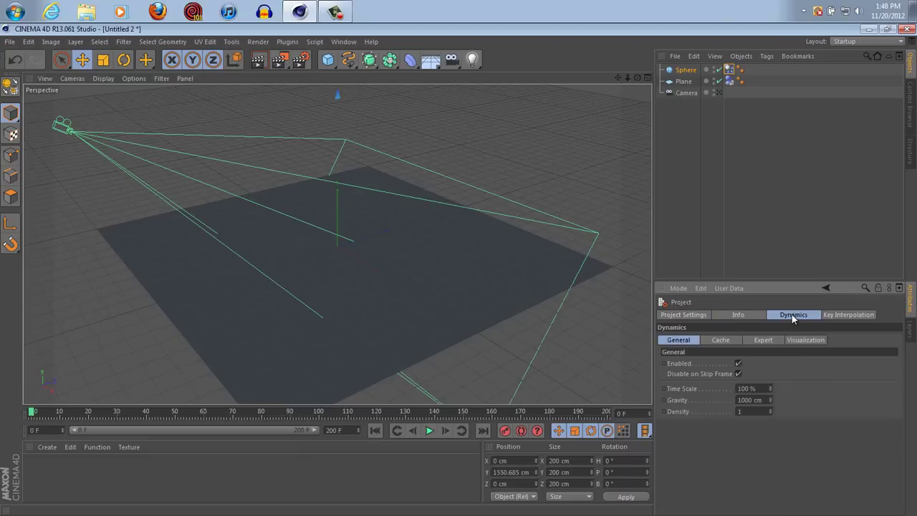
click(766, 389)
text(60)
key(Return)
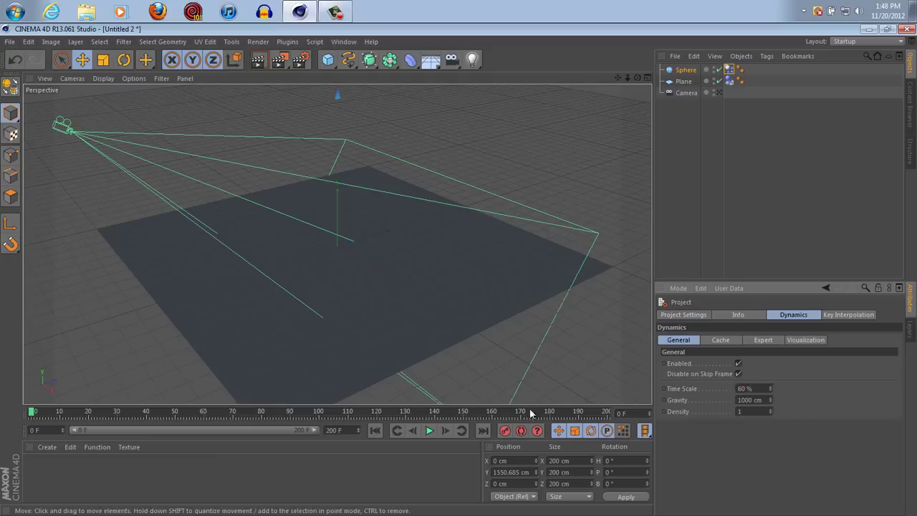
Step: Preview the slowed simulation, lower Time Scale to 40%, and replay from frame 0
click(429, 431)
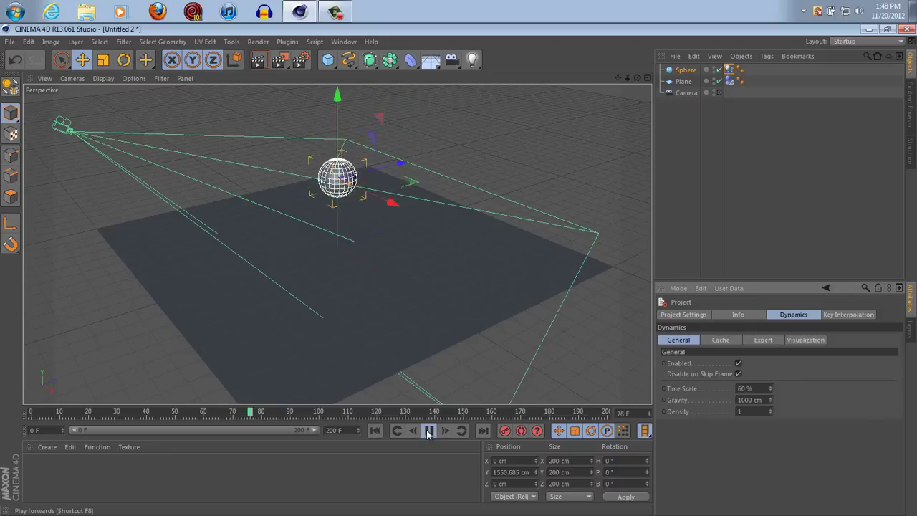
click(429, 430)
click(374, 431)
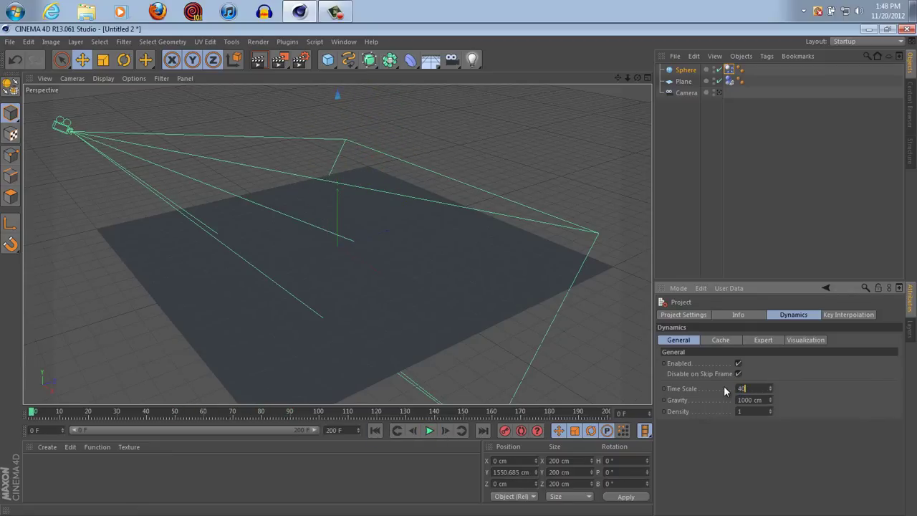
key(Return)
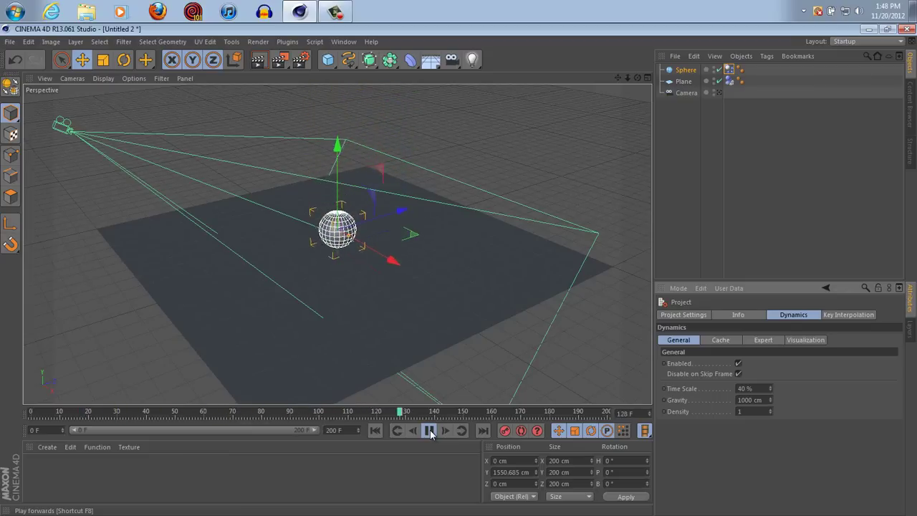
click(429, 431)
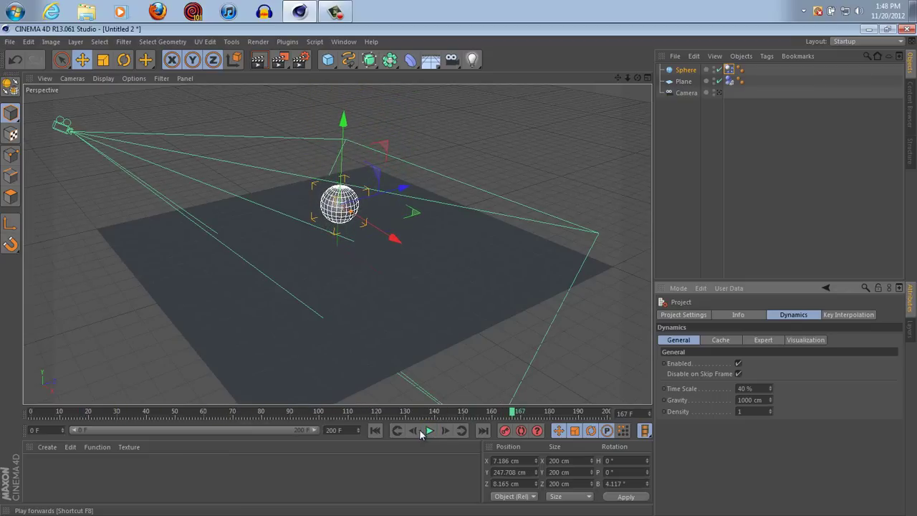
click(380, 427)
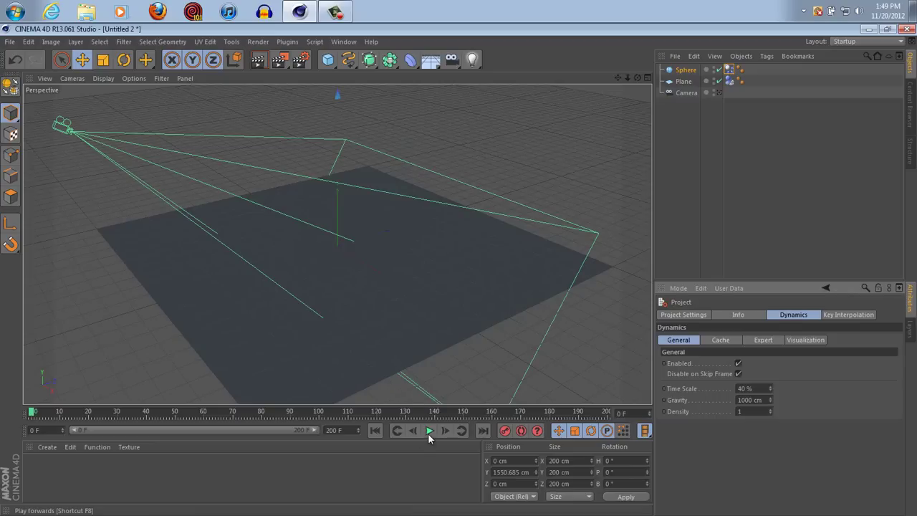
click(445, 412)
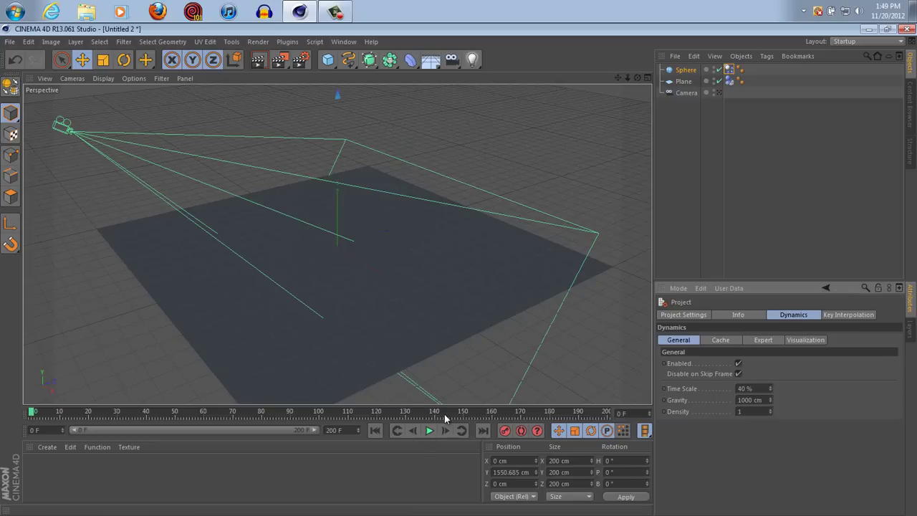
click(393, 430)
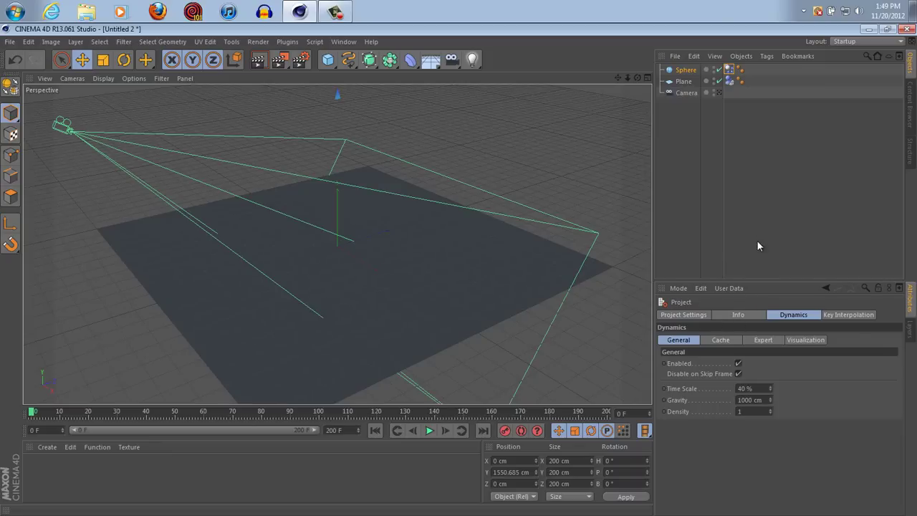
Step: Add Camera.1 and place it at the origin with zero rotation
click(684, 315)
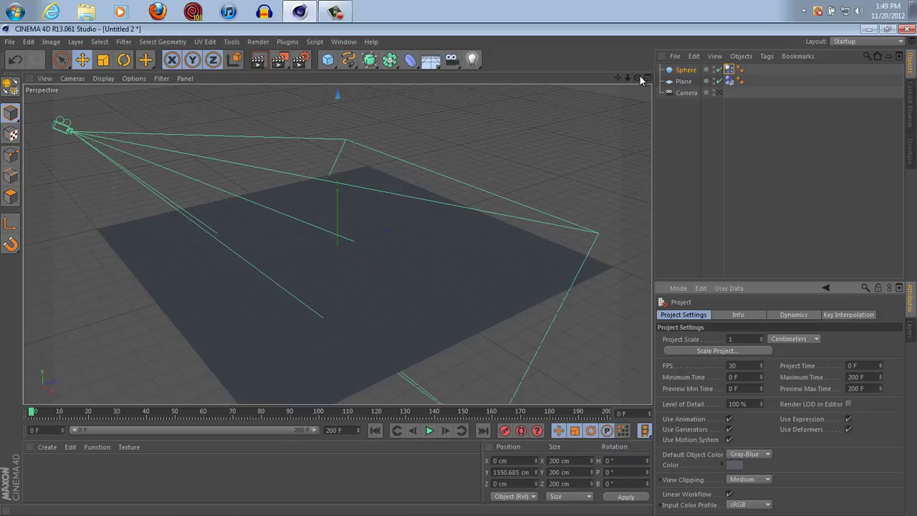
drag(638, 78, 525, 77)
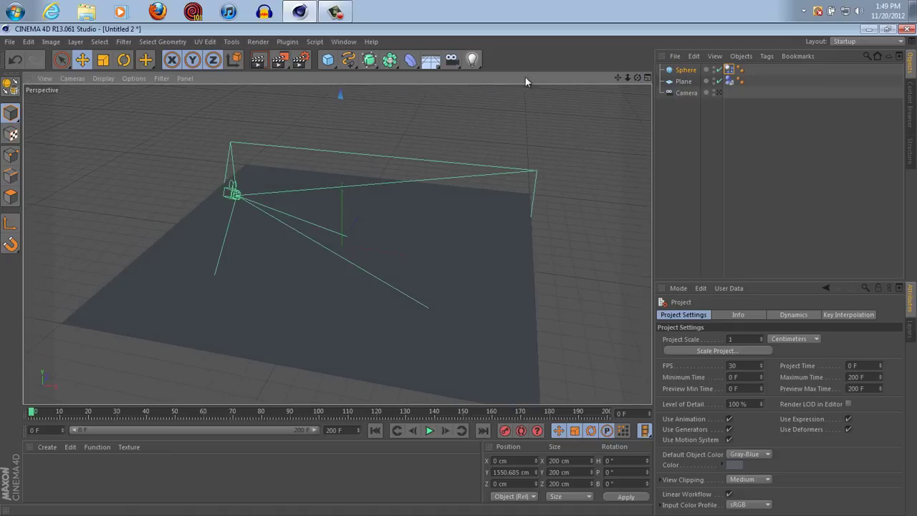
click(451, 59)
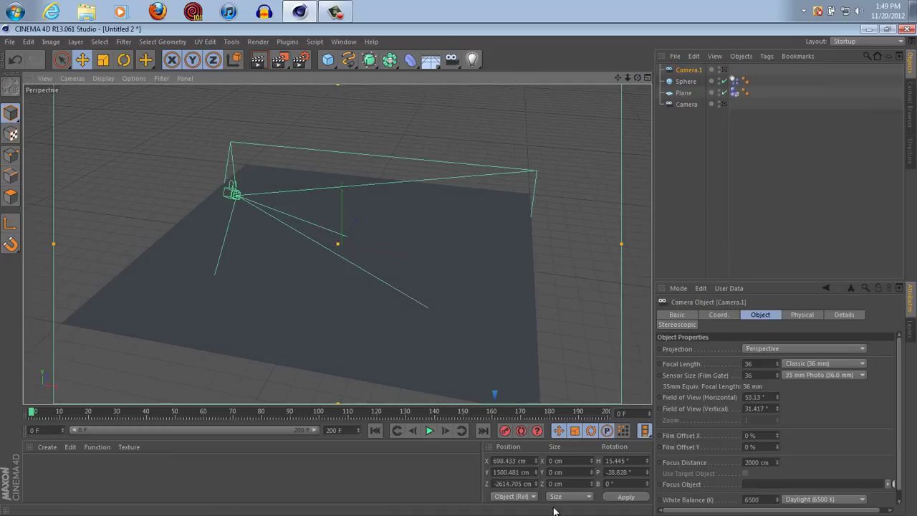
click(520, 461)
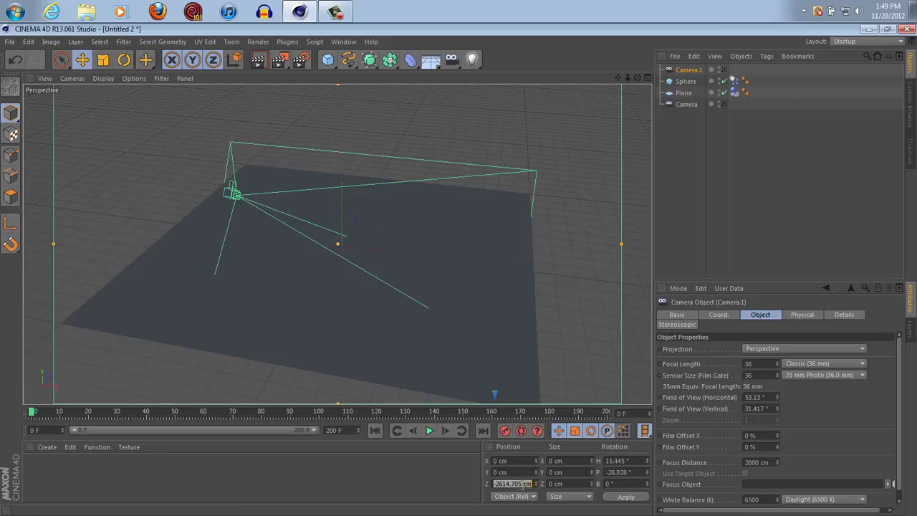
click(623, 497)
Step: Rotate Camera.1 to a 90° heading
drag(636, 77, 535, 63)
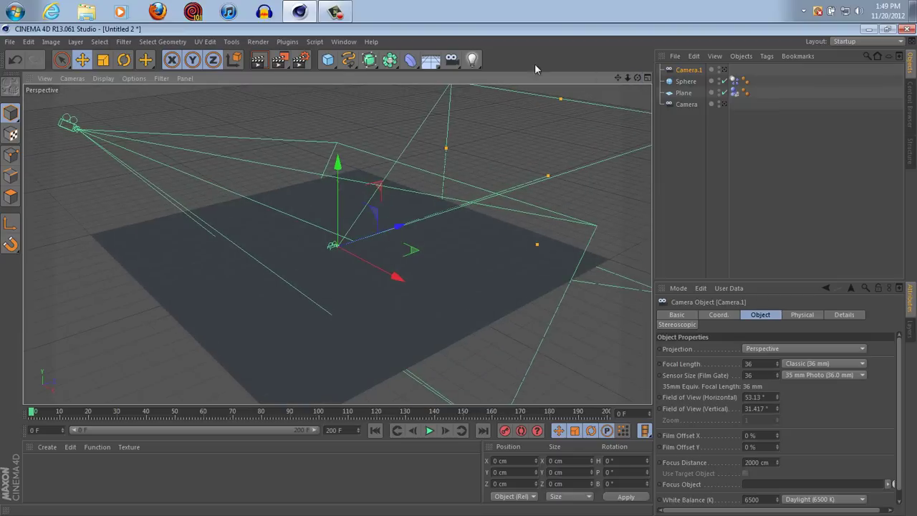
click(126, 61)
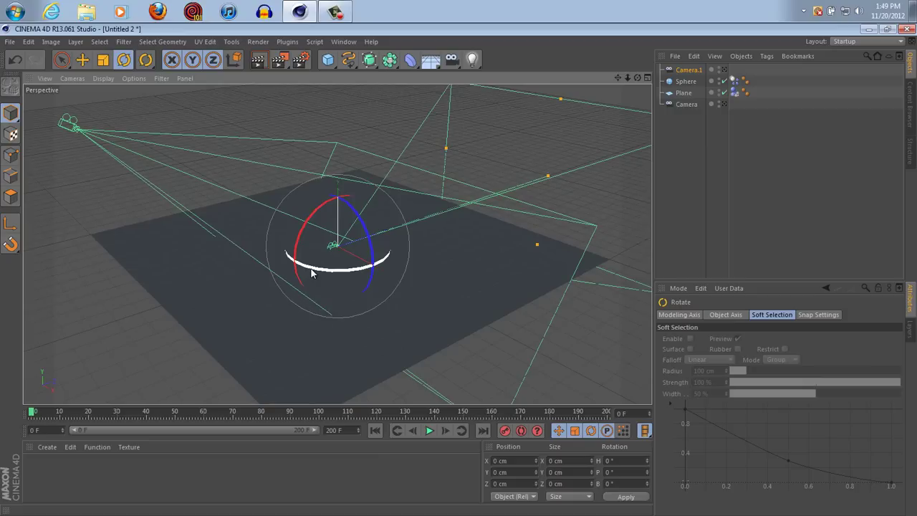
drag(312, 272, 378, 262)
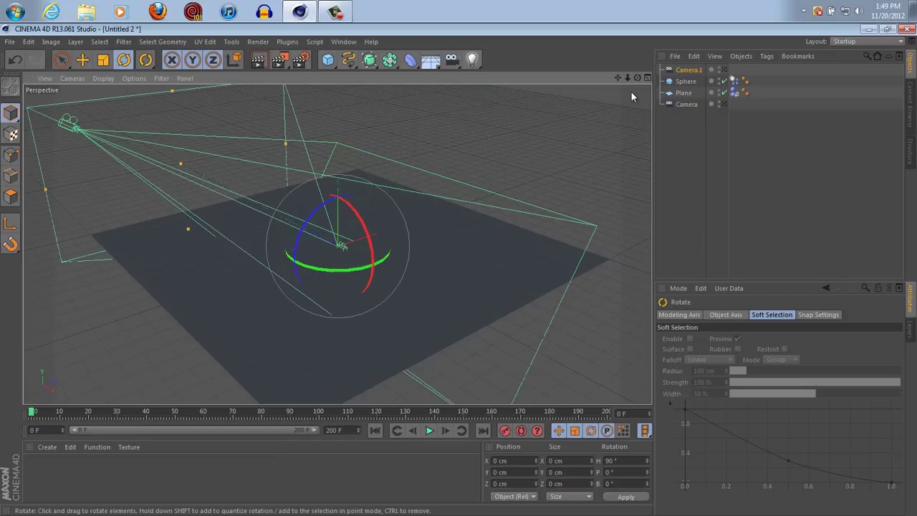
alt+drag(457, 269, 457, 269)
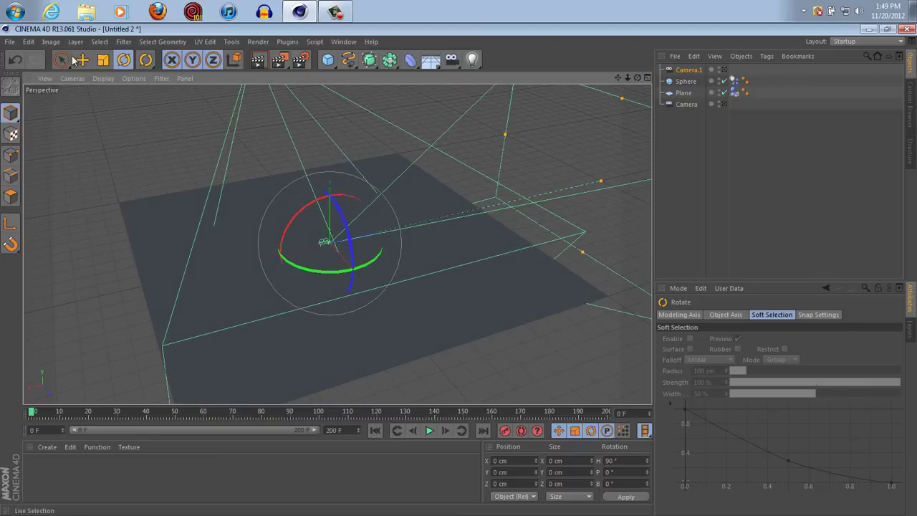
Step: Move Camera.1 to about X 1297 cm, Y 1550 cm and check the framing through it
click(81, 60)
drag(419, 238, 160, 246)
alt+drag(461, 268, 459, 269)
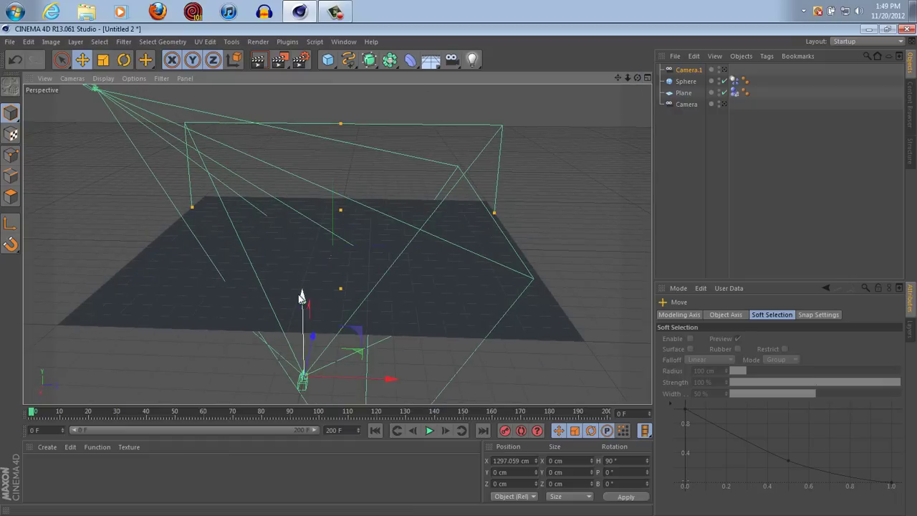
scroll(459, 274, down, 5)
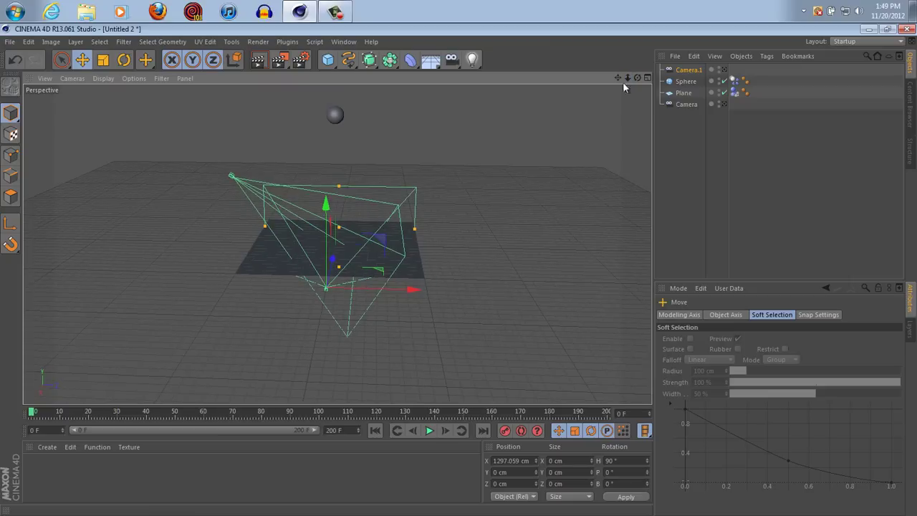
drag(326, 213, 458, 270)
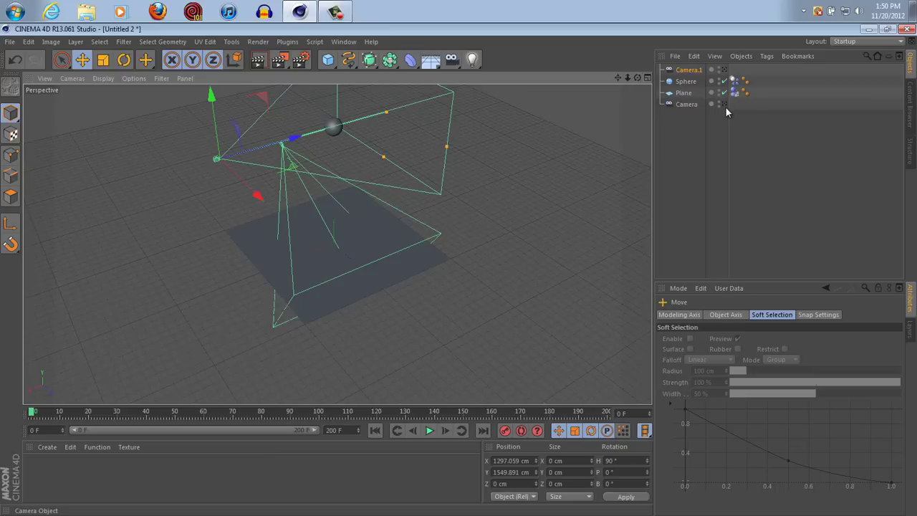
click(724, 70)
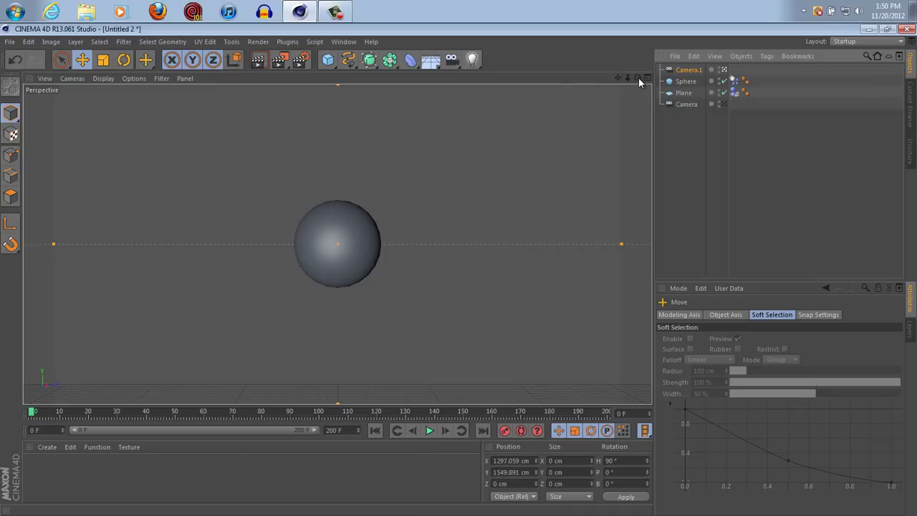
click(723, 70)
mouse_move(638, 79)
mouse_down()
mouse_move(452, 274)
mouse_move(475, 277)
mouse_move(458, 269)
mouse_move(617, 79)
mouse_move(458, 269)
mouse_up()
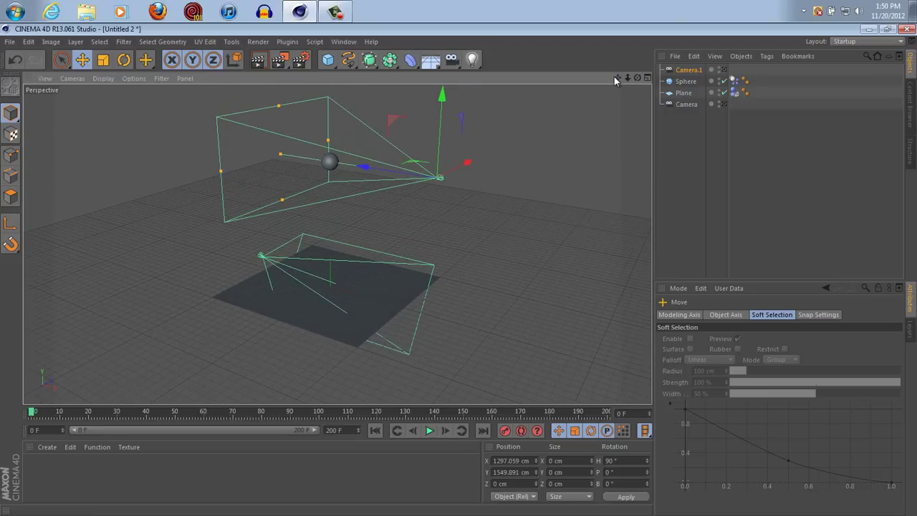
Step: Replay the bounce animation from the start to check the timing
drag(636, 83, 458, 269)
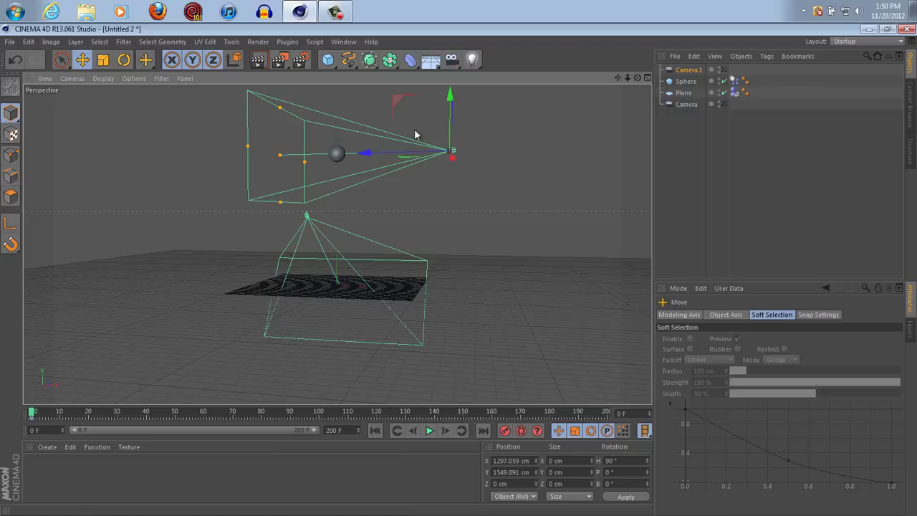
click(430, 431)
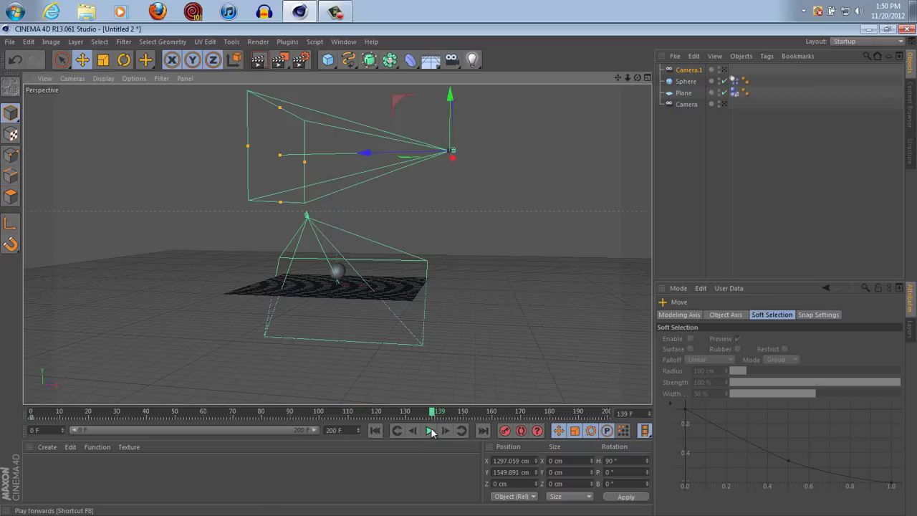
key(shift+g)
click(430, 431)
click(429, 431)
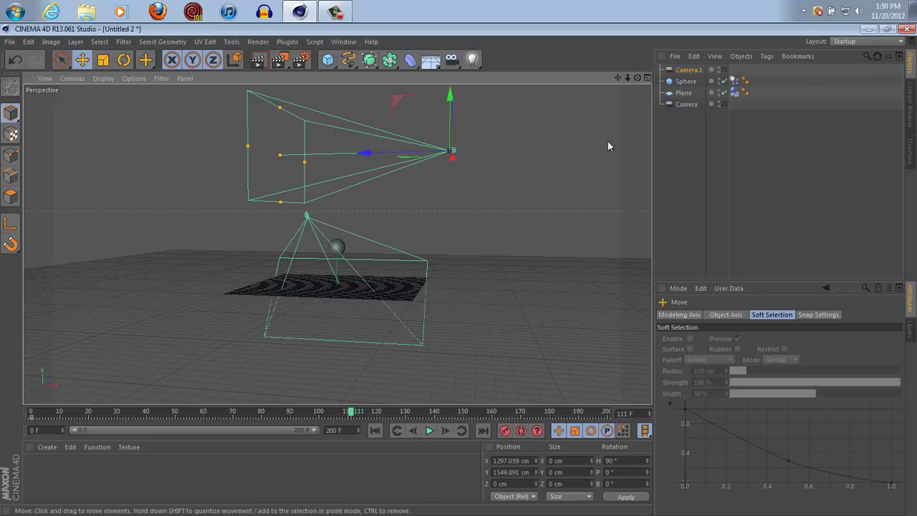
drag(637, 78, 610, 91)
click(374, 431)
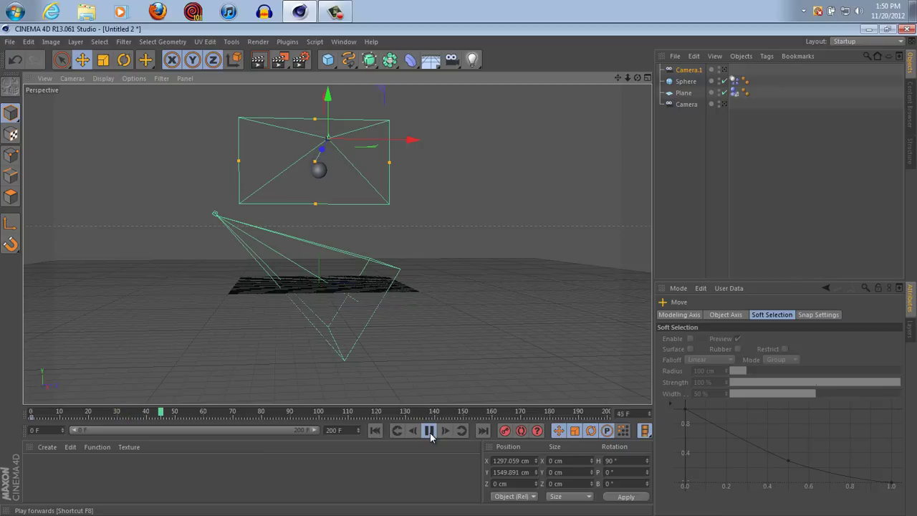
click(430, 435)
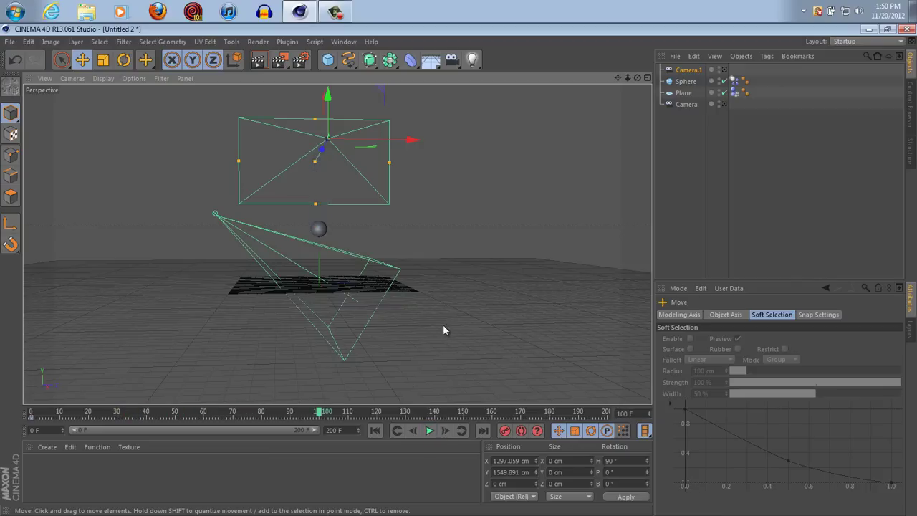
Step: Lower Camera.1 to Y 657.067 cm to follow the sphere down
drag(637, 77, 460, 272)
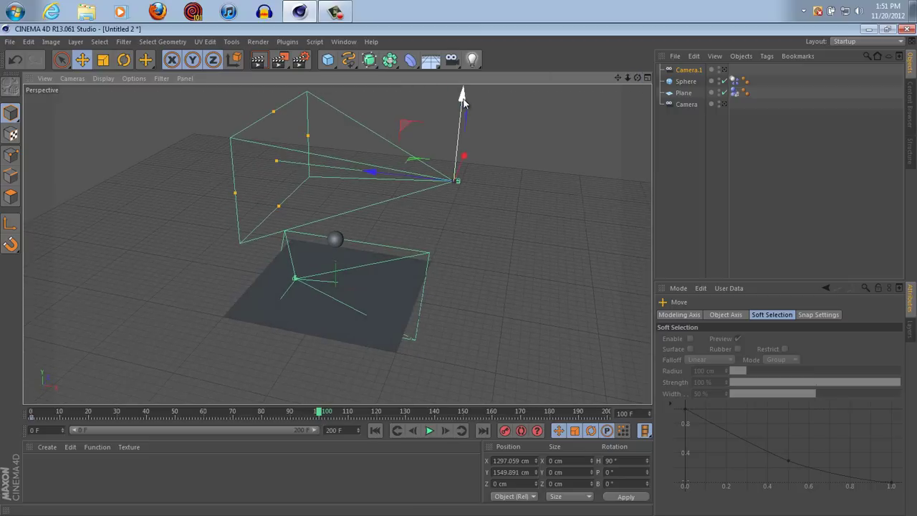
drag(462, 93, 457, 182)
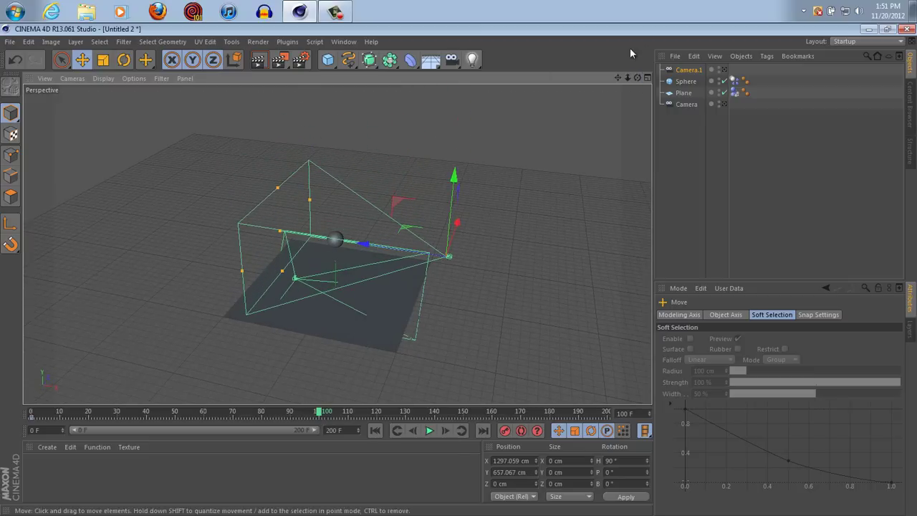
drag(637, 78, 459, 268)
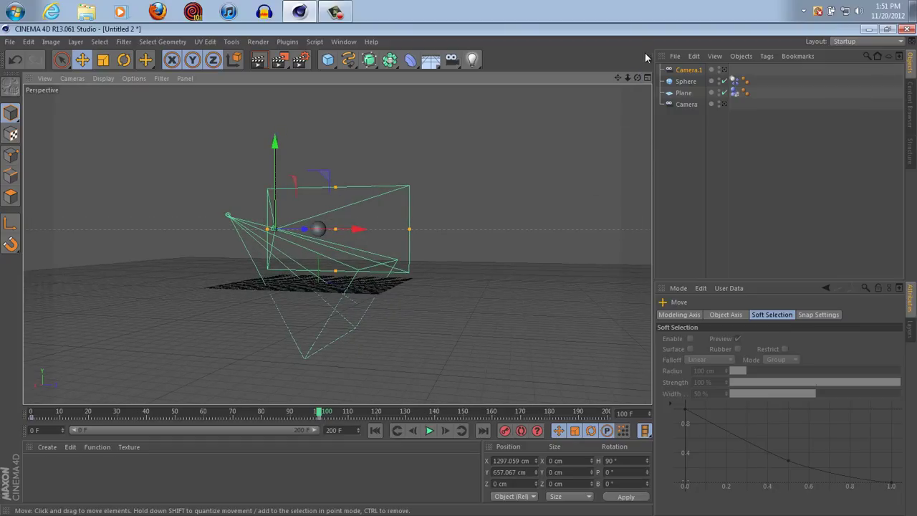
drag(637, 78, 450, 275)
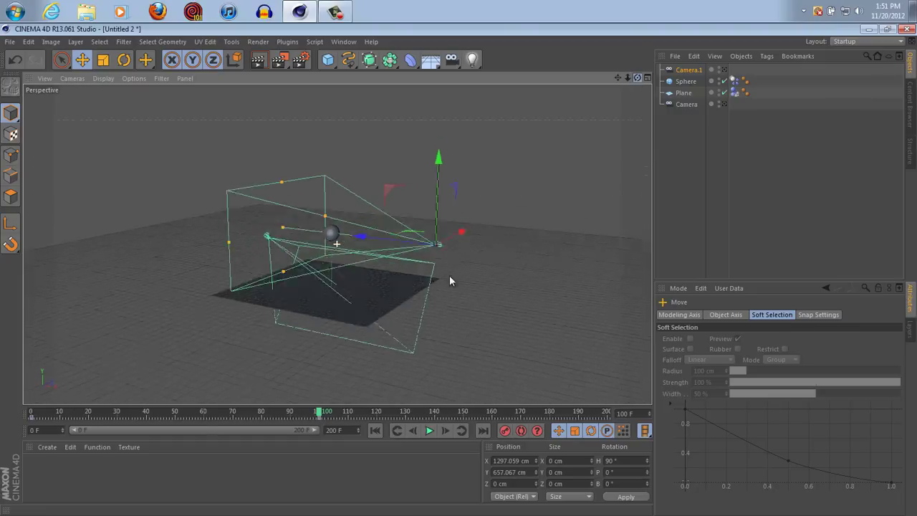
Step: Preview the bounce twice, stopping near frame 101, then rewind to frame 0
click(400, 430)
click(430, 431)
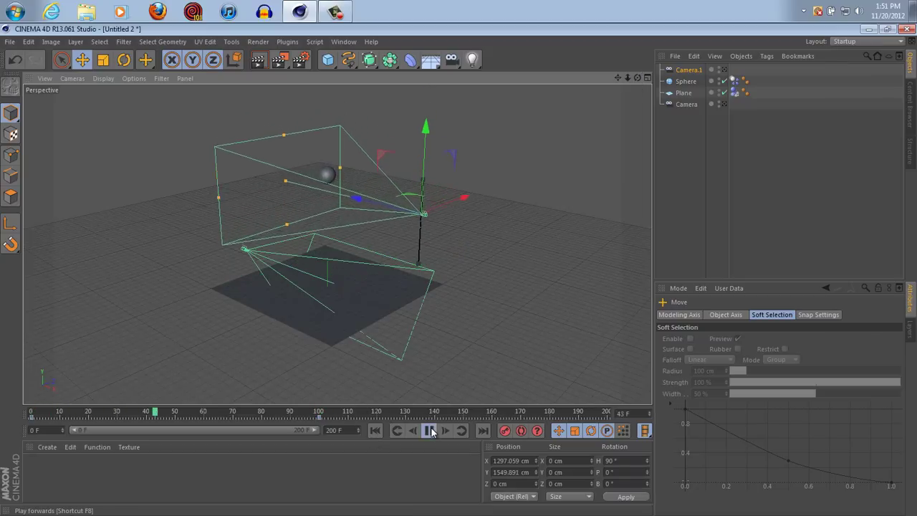
click(430, 431)
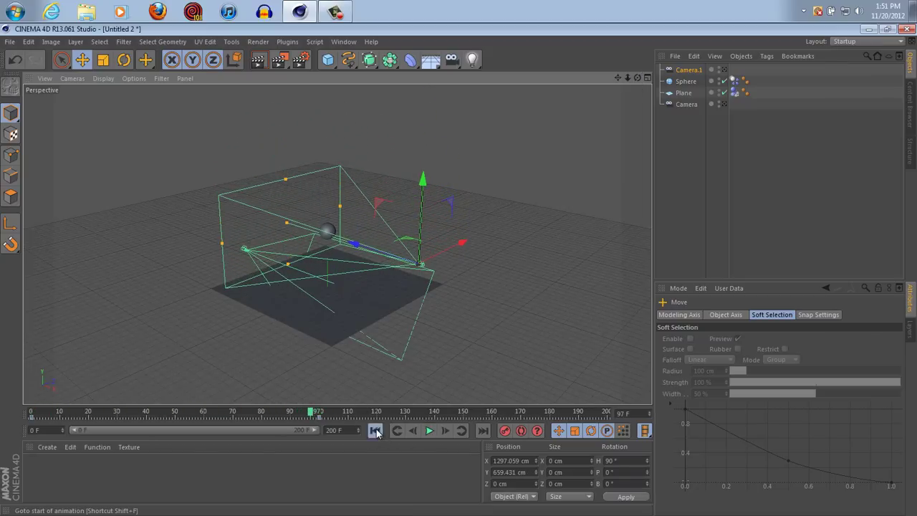
click(376, 430)
click(430, 430)
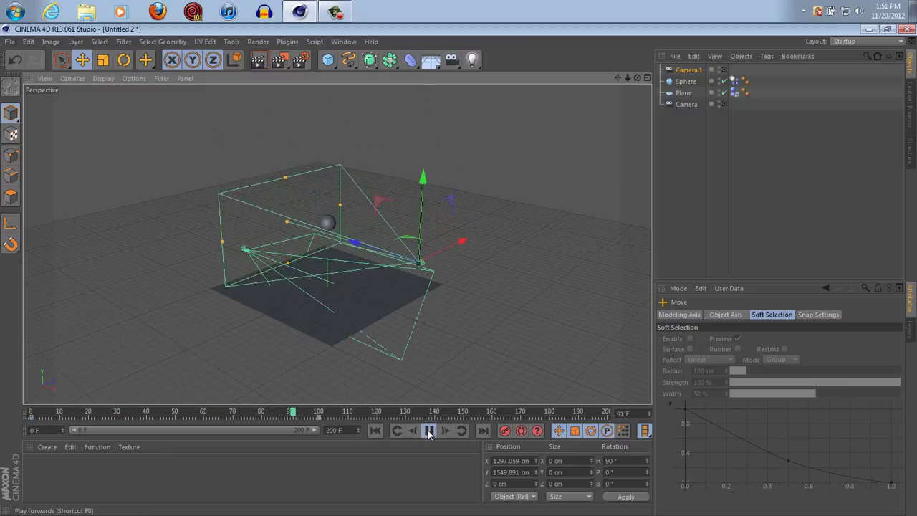
click(429, 432)
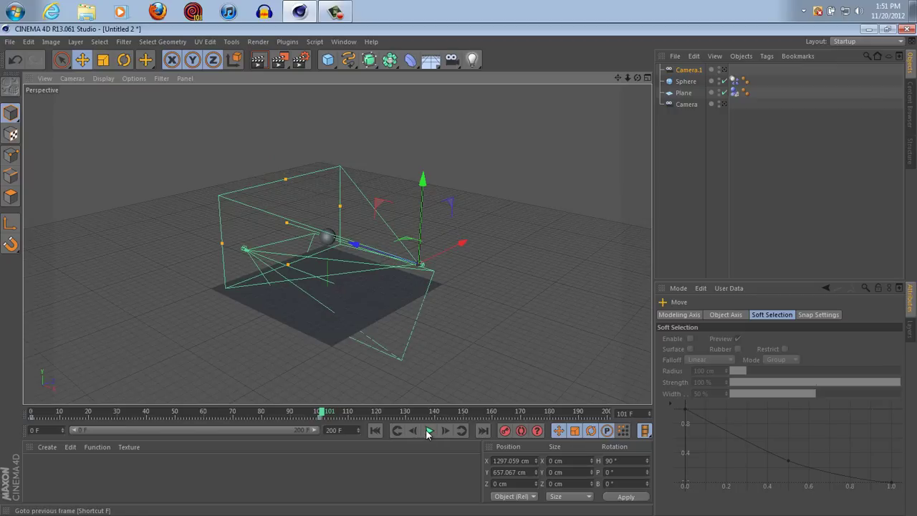
click(428, 431)
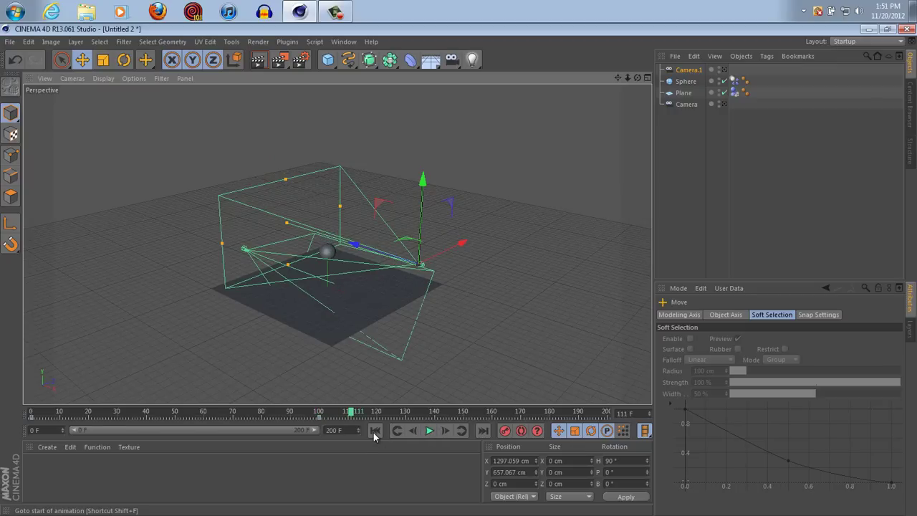
click(375, 430)
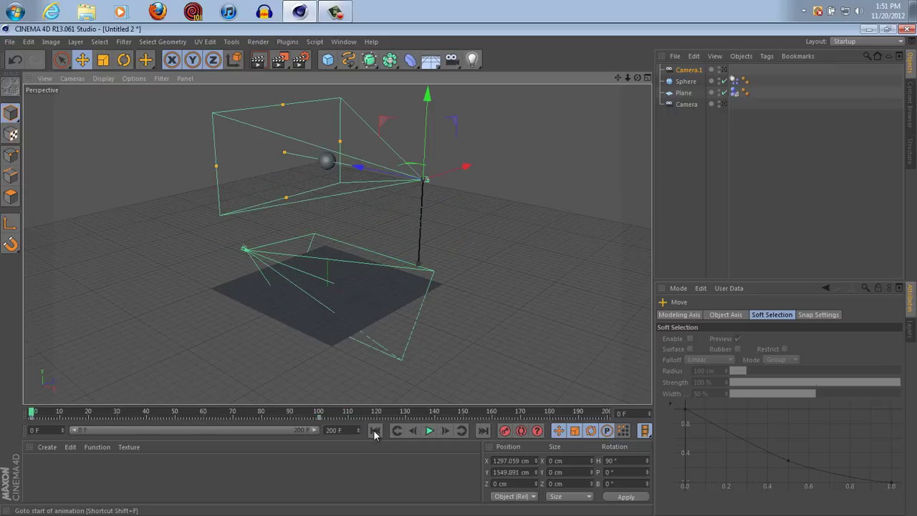
Step: Raise Camera.1 to keep the sphere framed at frames 37 and 59
click(429, 430)
click(429, 430)
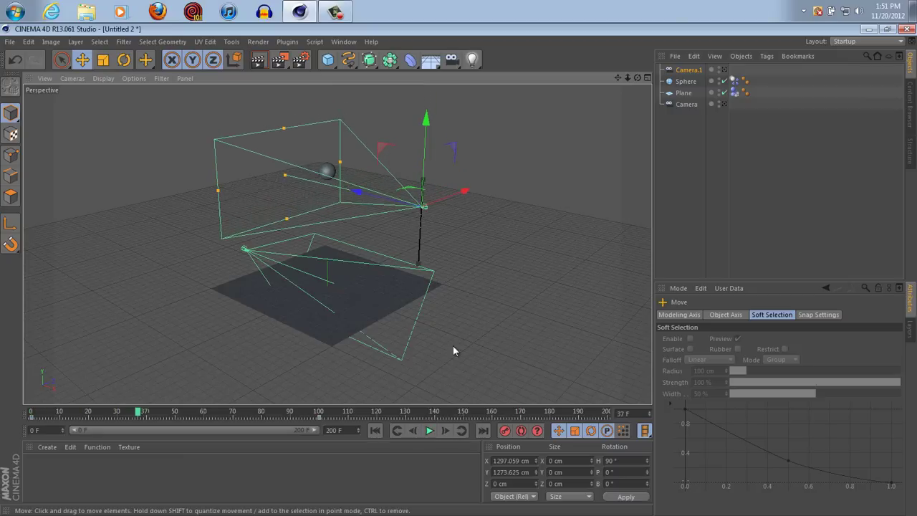
drag(426, 117, 427, 98)
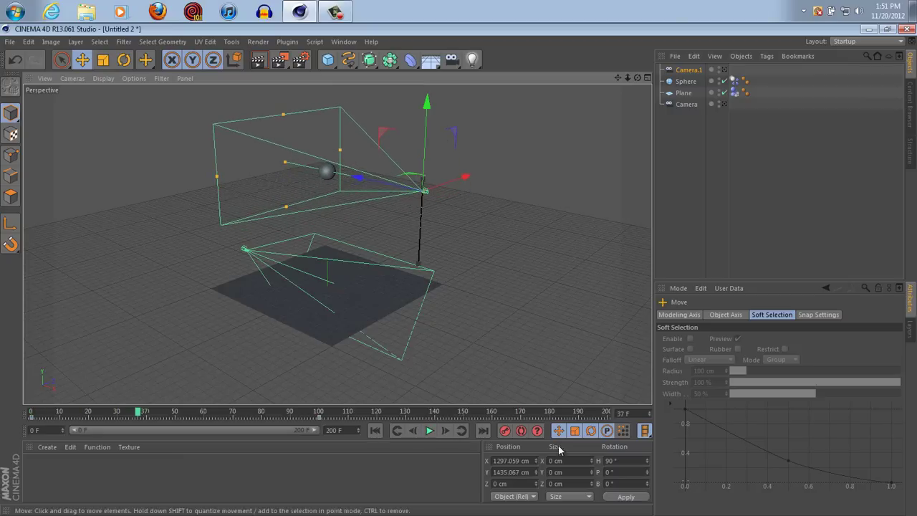
click(429, 430)
click(429, 430)
drag(430, 139, 430, 127)
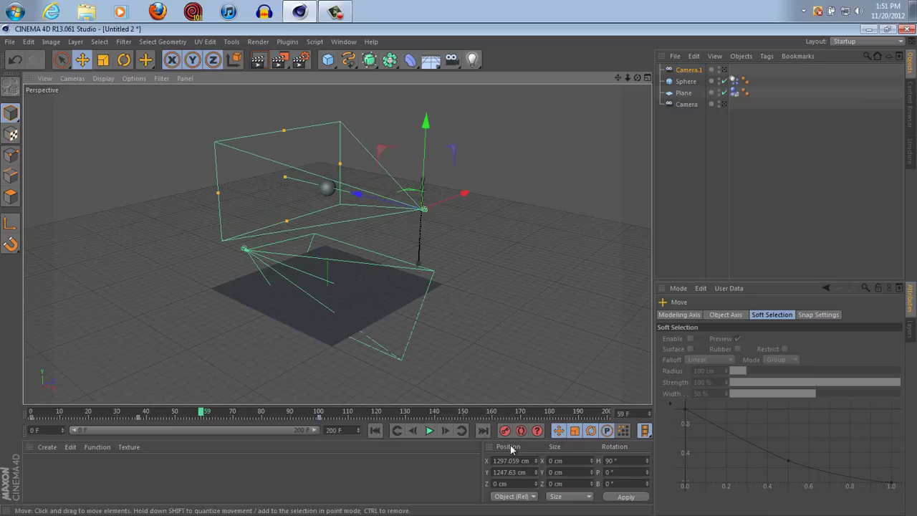
Step: Adjust Camera.1's height at frames 78 and 96 and record the keyframe
click(430, 431)
click(430, 430)
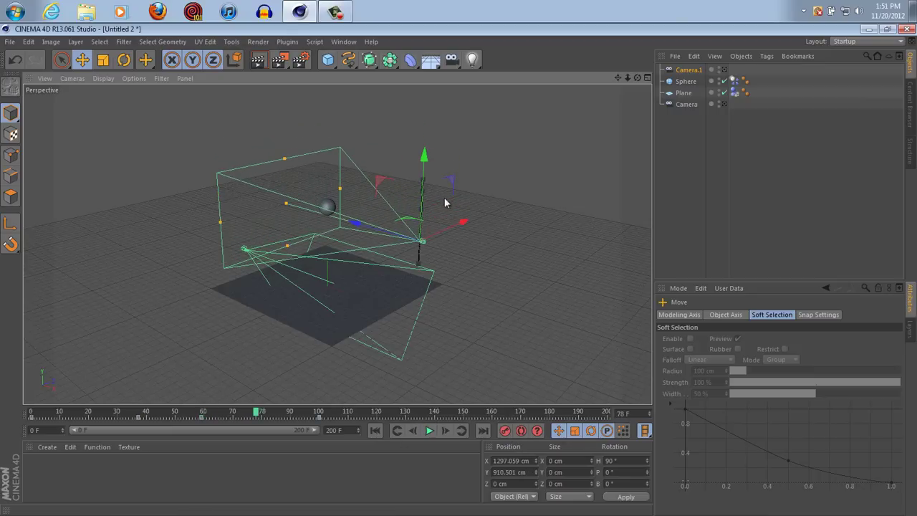
drag(423, 163, 423, 154)
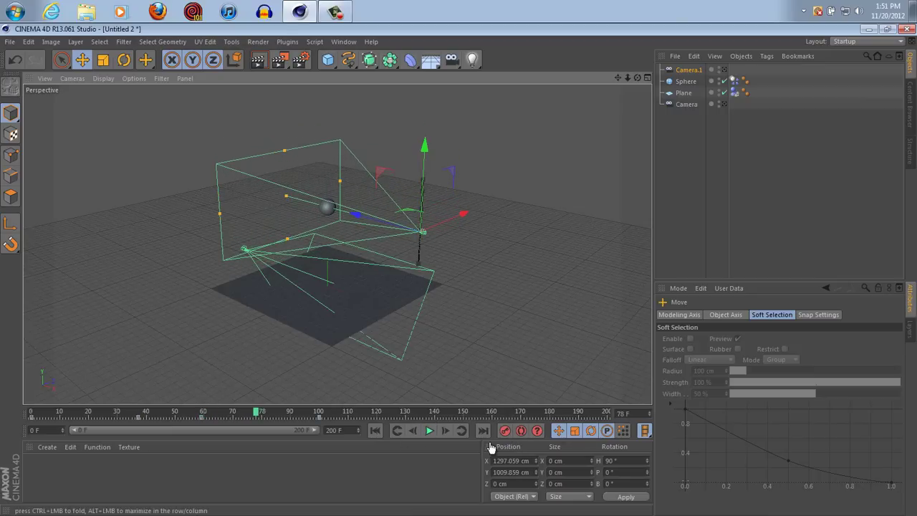
click(430, 430)
click(429, 431)
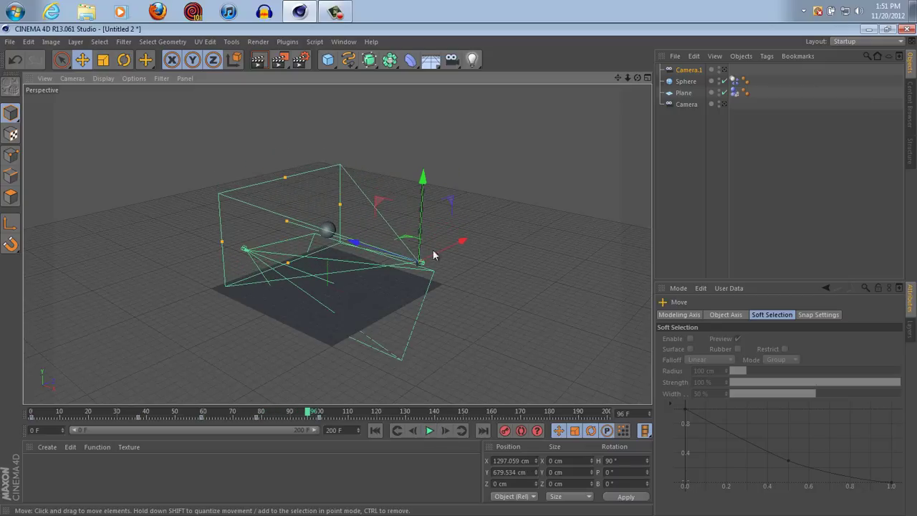
drag(425, 187, 425, 179)
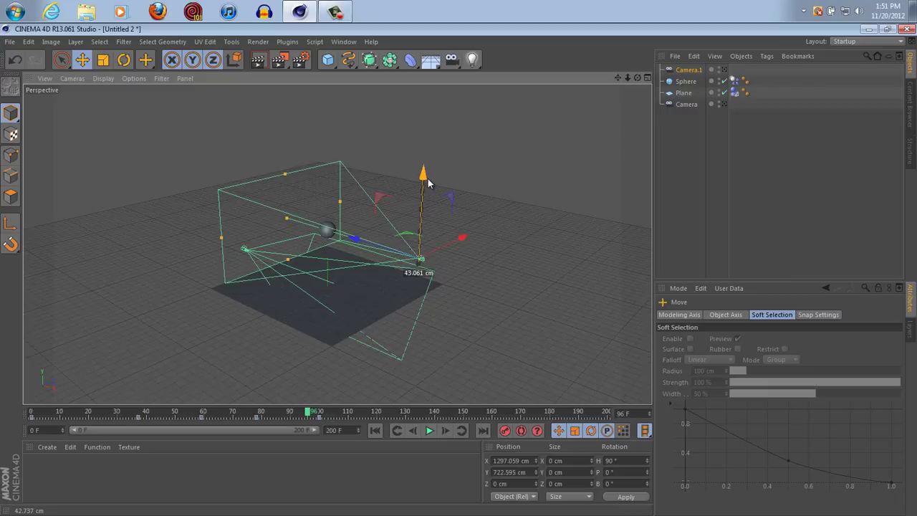
click(506, 431)
Step: Replay the camera-tracked bounce and rewind to frame 0
click(430, 430)
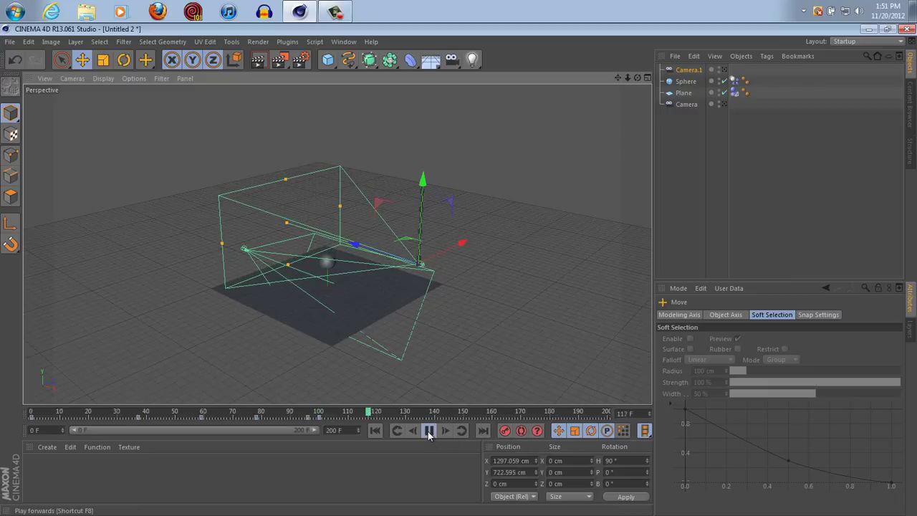
click(428, 430)
click(374, 431)
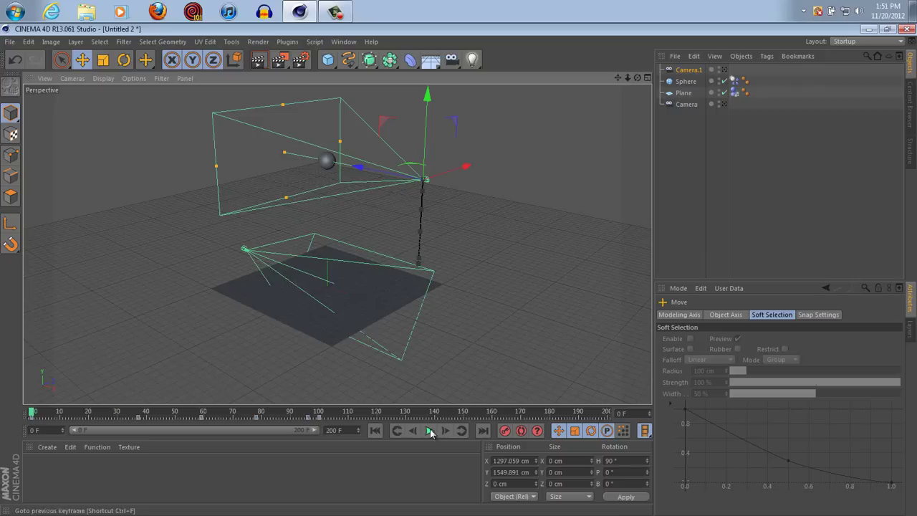
click(429, 431)
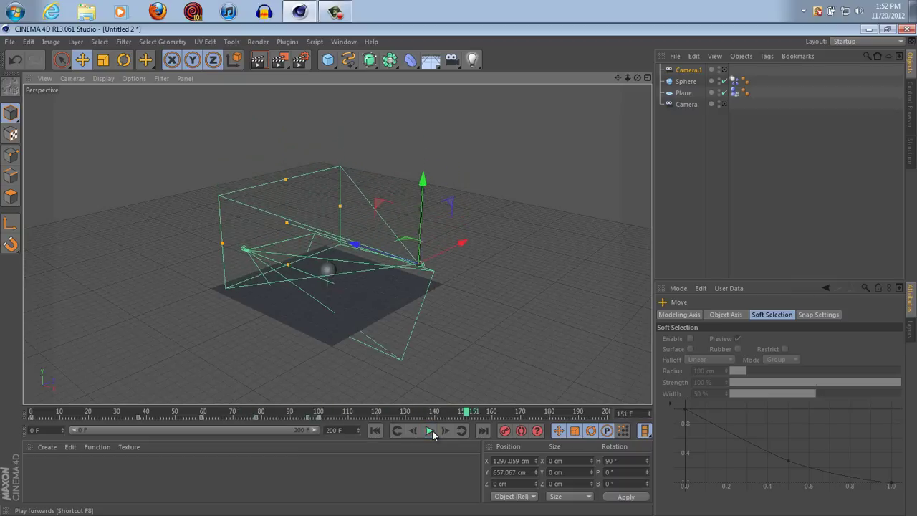
click(429, 430)
click(375, 430)
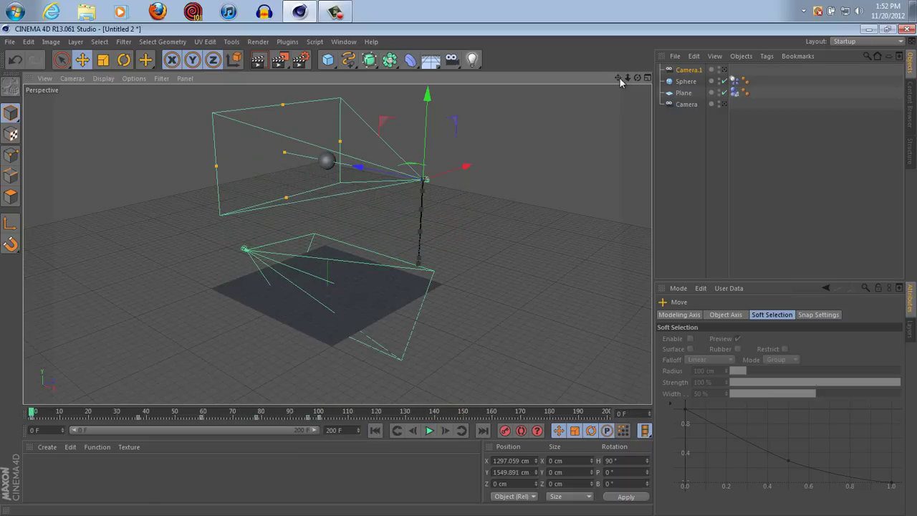
drag(637, 79, 457, 268)
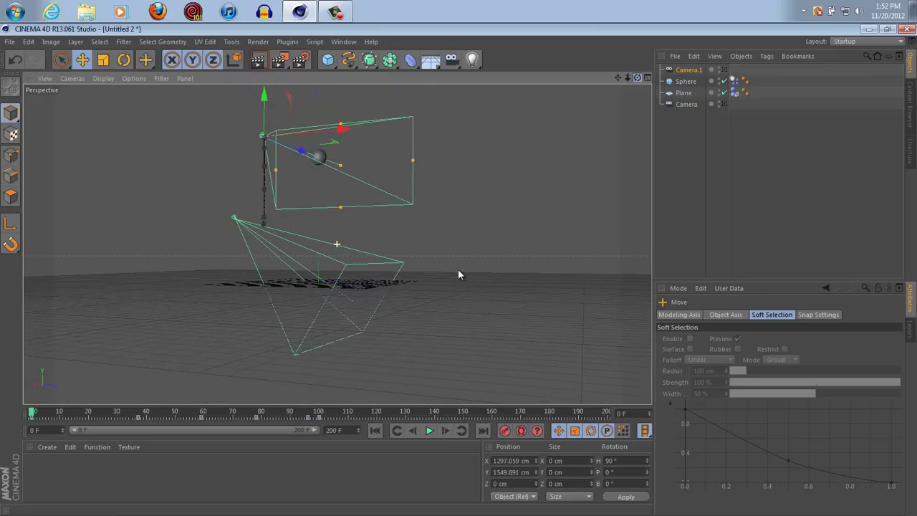
click(724, 69)
click(430, 430)
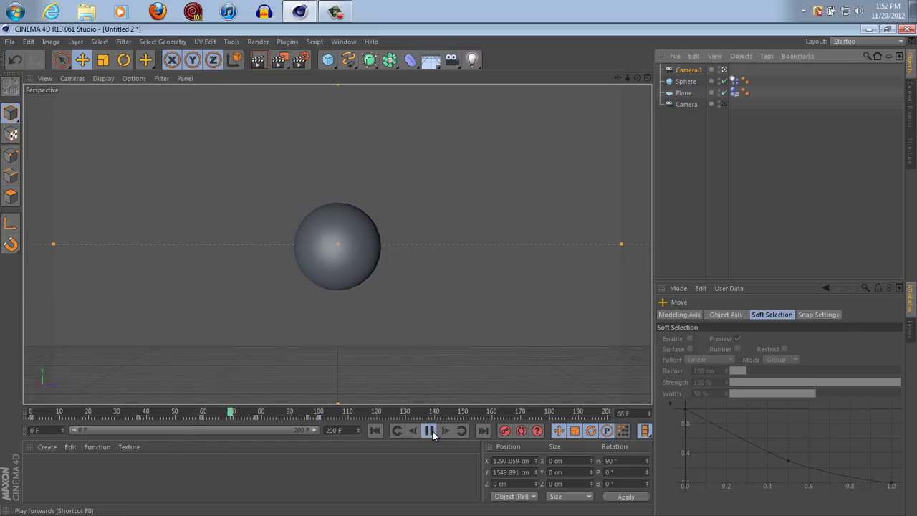
click(430, 431)
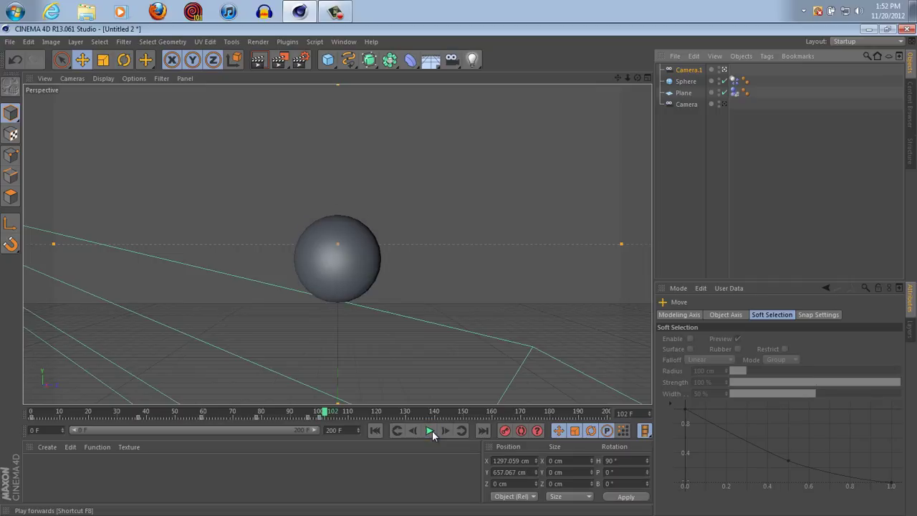
click(375, 430)
click(723, 70)
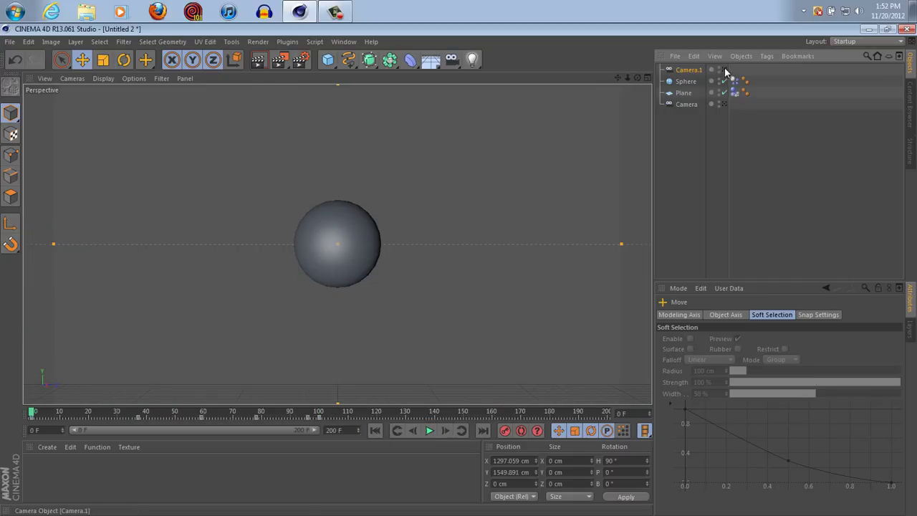
alt+drag(462, 271, 456, 269)
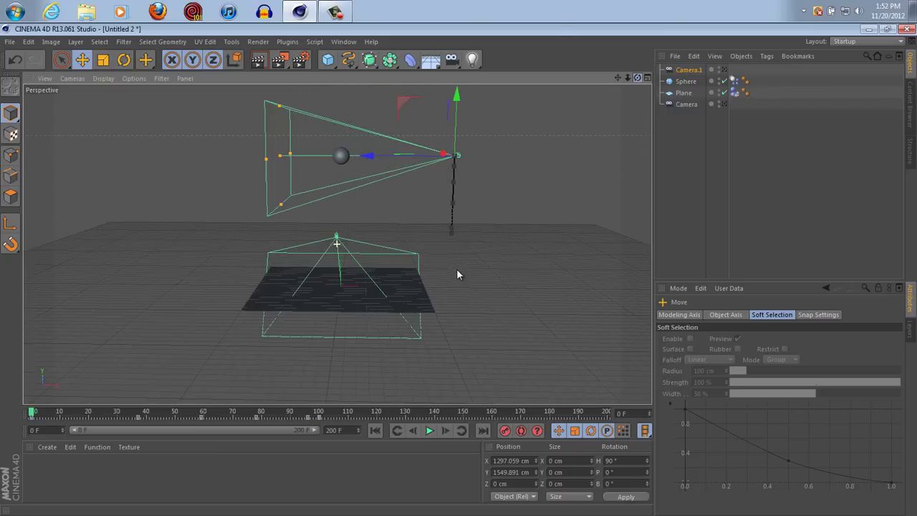
click(335, 10)
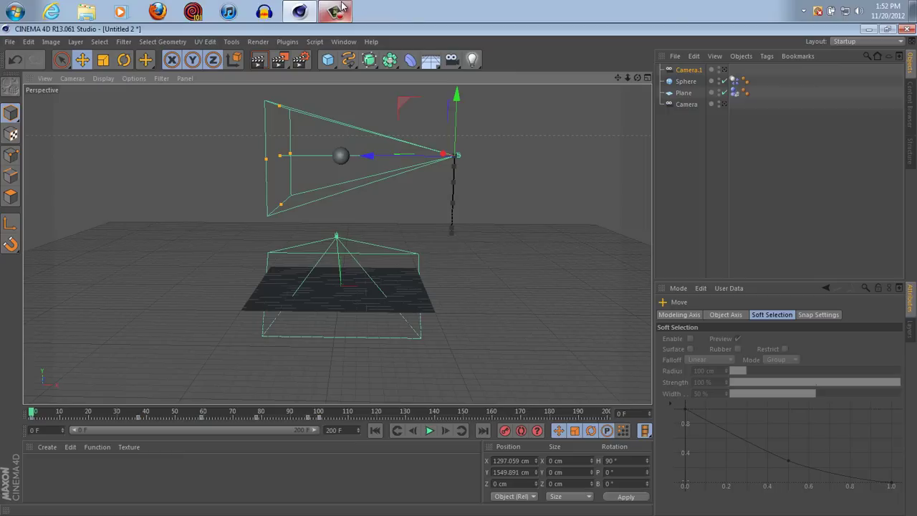
alt+drag(457, 269, 459, 270)
click(335, 9)
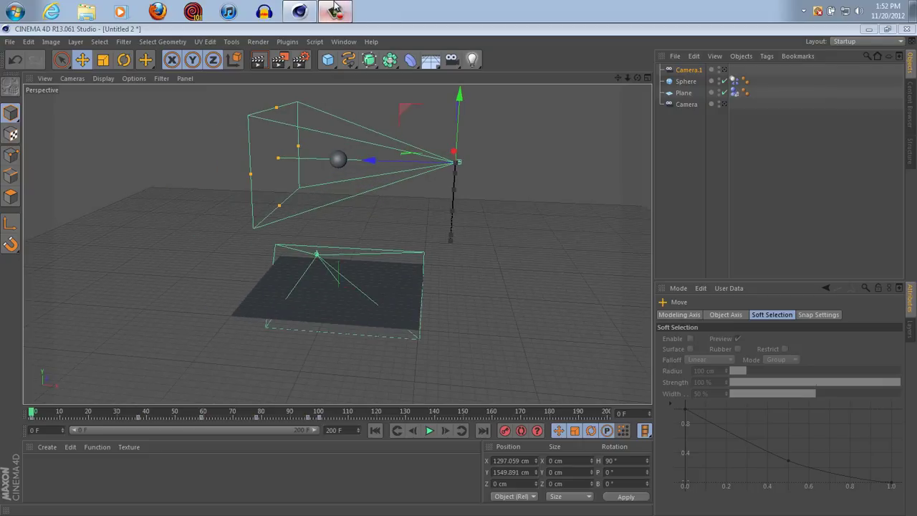